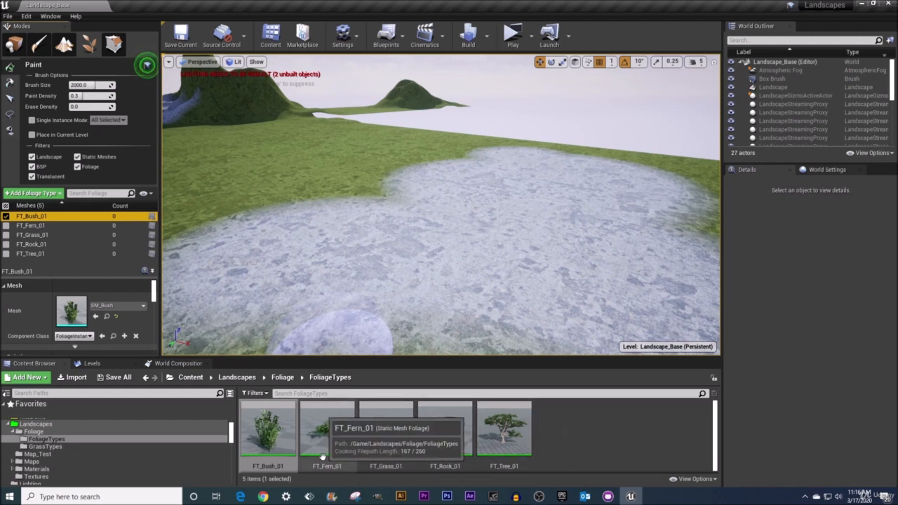
# - Open the FT_Bush_01 foliage type asset, narrow its property name column and look through its settings
pyautogui.doubleClick(265, 448)
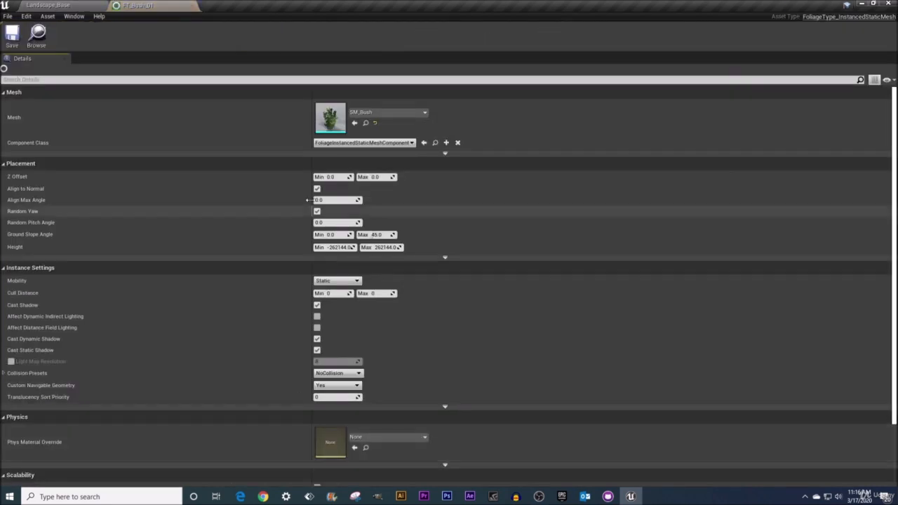
pyautogui.moveTo(311, 143); pyautogui.dragTo(121, 149)
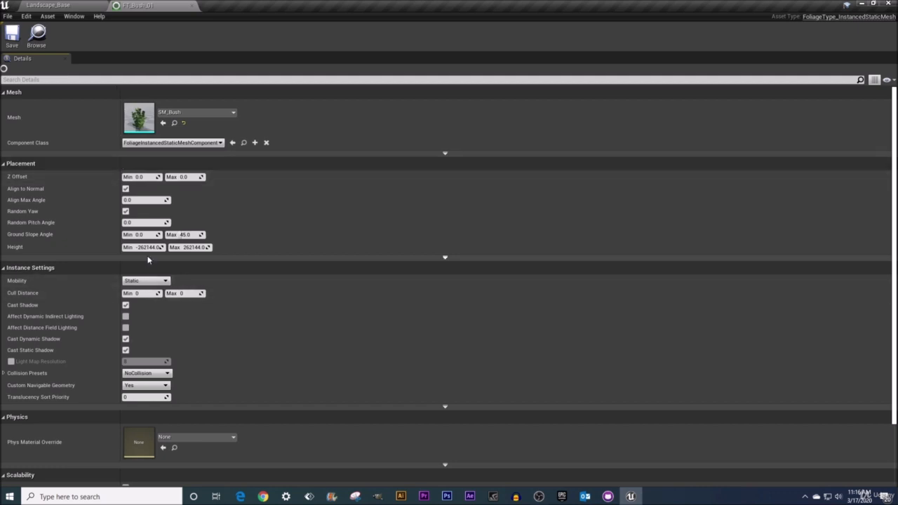
pyautogui.scroll(-3, 72, 150)
pyautogui.scroll(2, 72, 150)
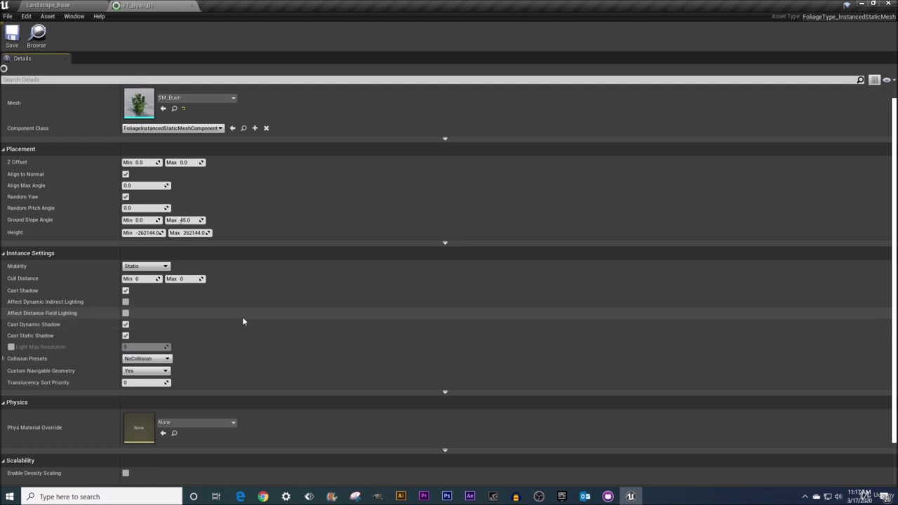
# - Return to the Landscape_Base level and enlarge the foliage details area for FT_Bush_01
pyautogui.click(49, 5)
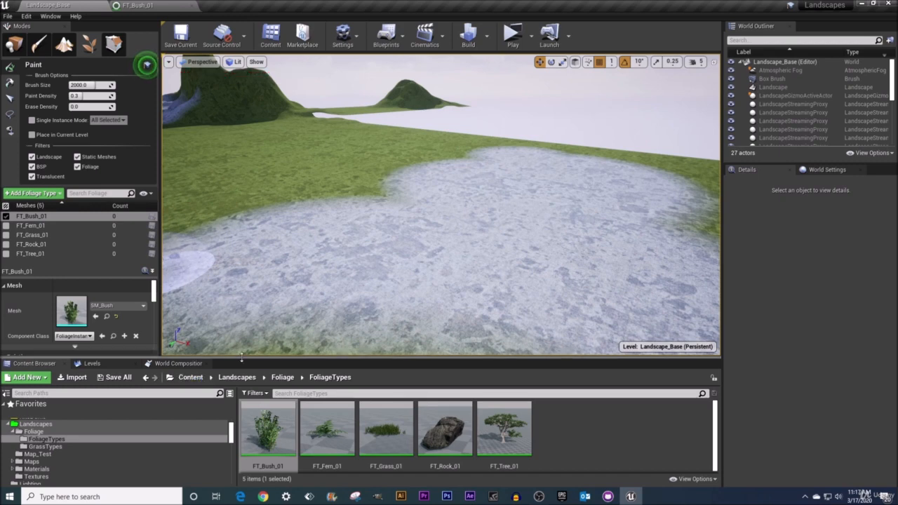
pyautogui.moveTo(242, 359); pyautogui.dragTo(242, 426)
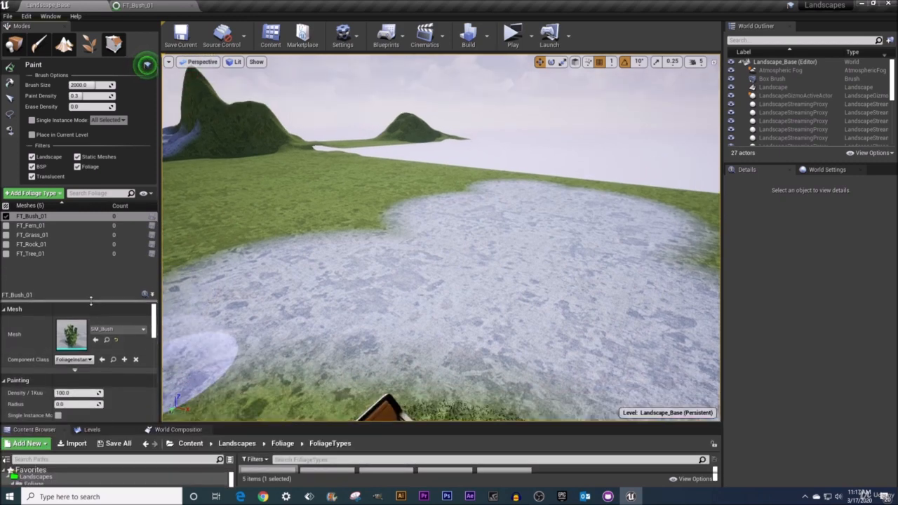
pyautogui.moveTo(90, 300); pyautogui.dragTo(91, 280)
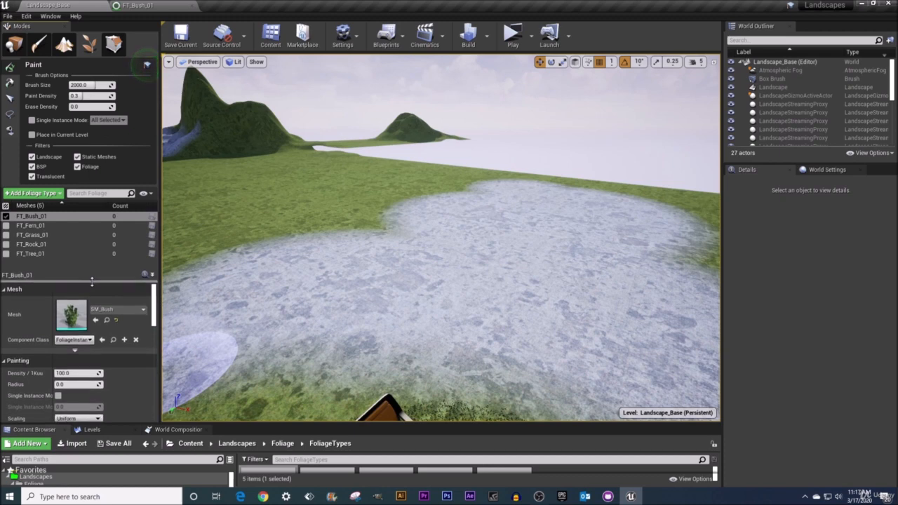
pyautogui.click(6, 217)
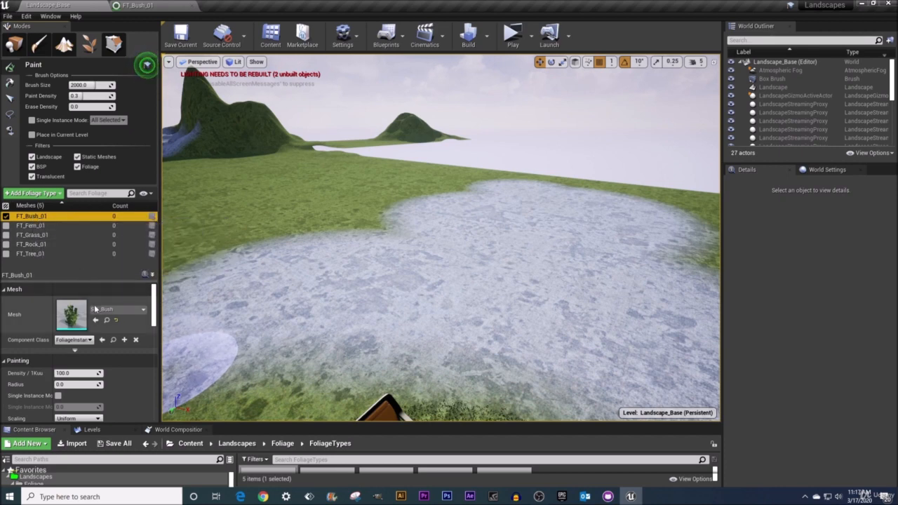
# - Examine the Mesh, Painting, Placement and Instance Settings sections of FT_Bush_01 in the foliage details
pyautogui.scroll(-2, 87, 312)
pyautogui.scroll(-3, 81, 311)
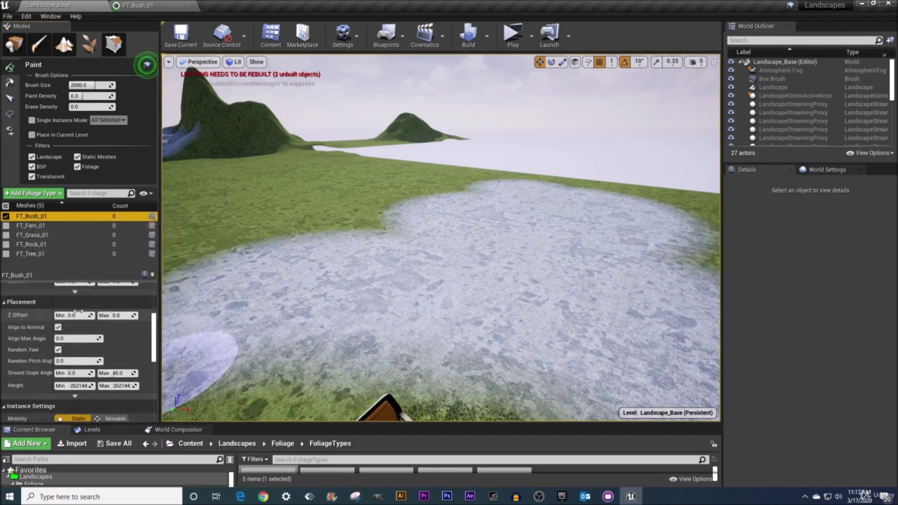
pyautogui.scroll(3, 80, 310)
pyautogui.scroll(2, 87, 329)
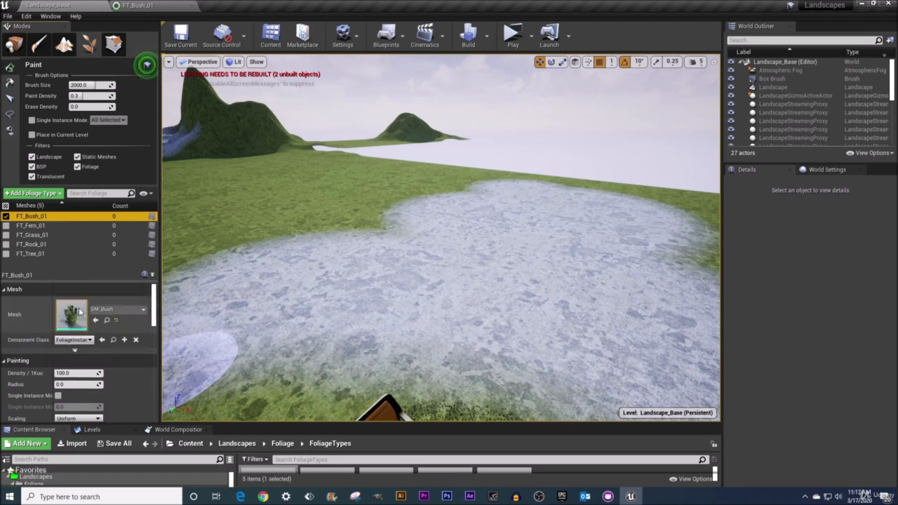
pyautogui.scroll(-1, 95, 344)
pyautogui.scroll(1, 100, 343)
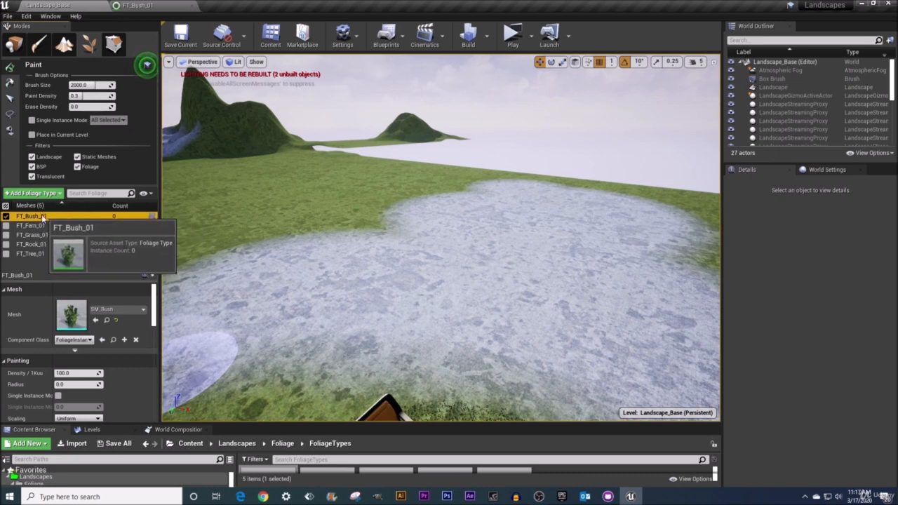
pyautogui.scroll(-10, 67, 330)
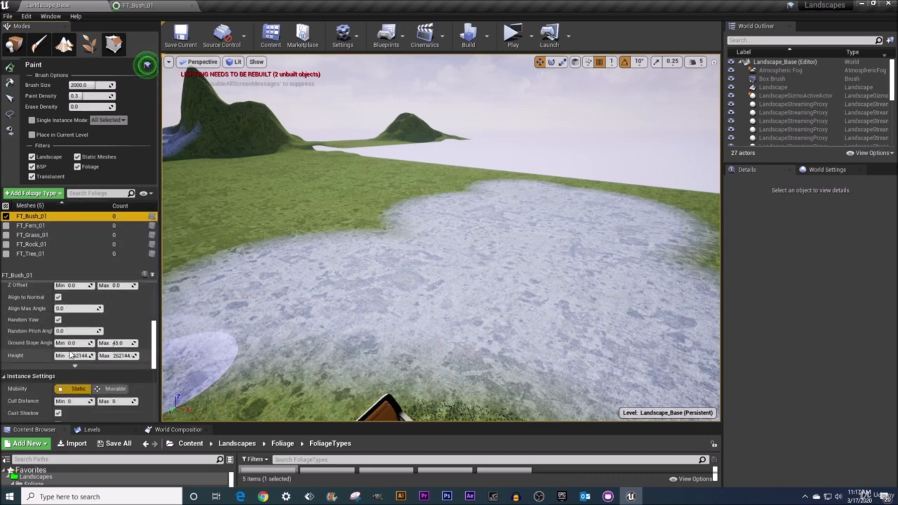
pyautogui.scroll(5, 70, 355)
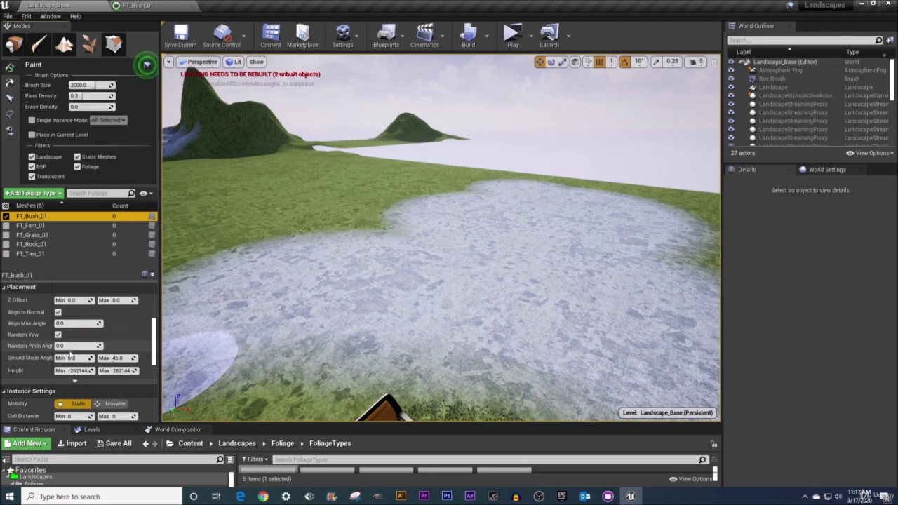
# - Compare FT_Bush_01's settings in its asset editor with the Painting settings in the level's foliage details
pyautogui.click(148, 6)
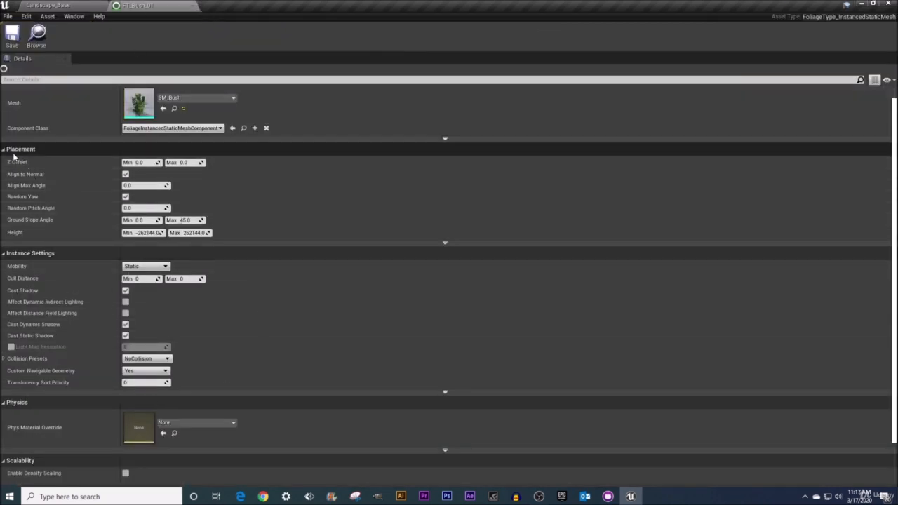
pyautogui.click(64, 5)
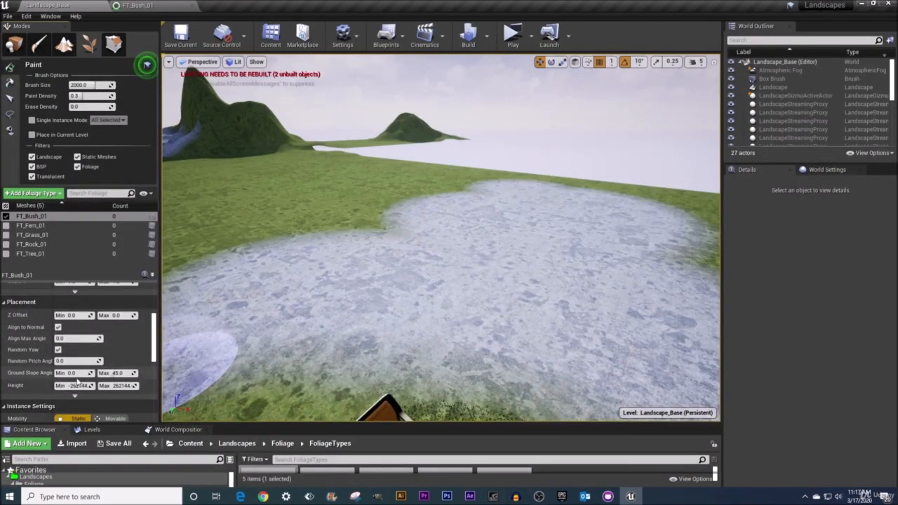
pyautogui.scroll(4, 76, 377)
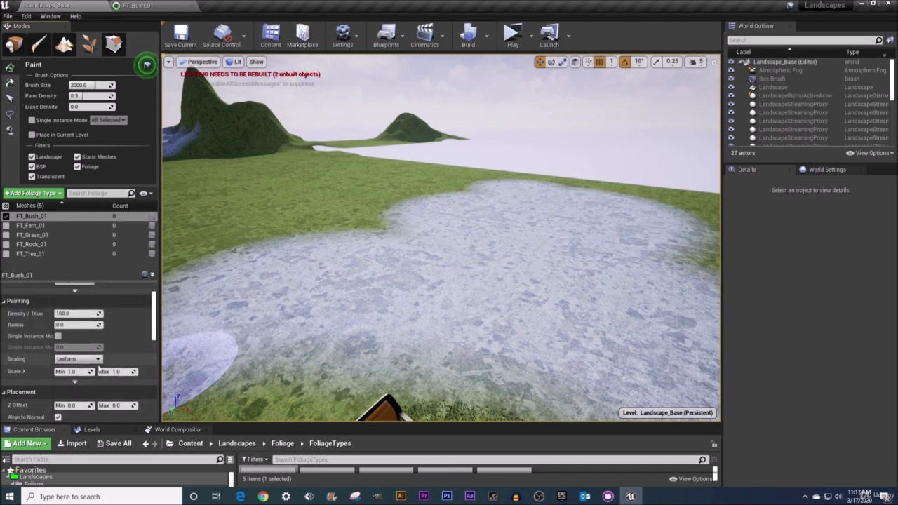
pyautogui.scroll(2, 99, 365)
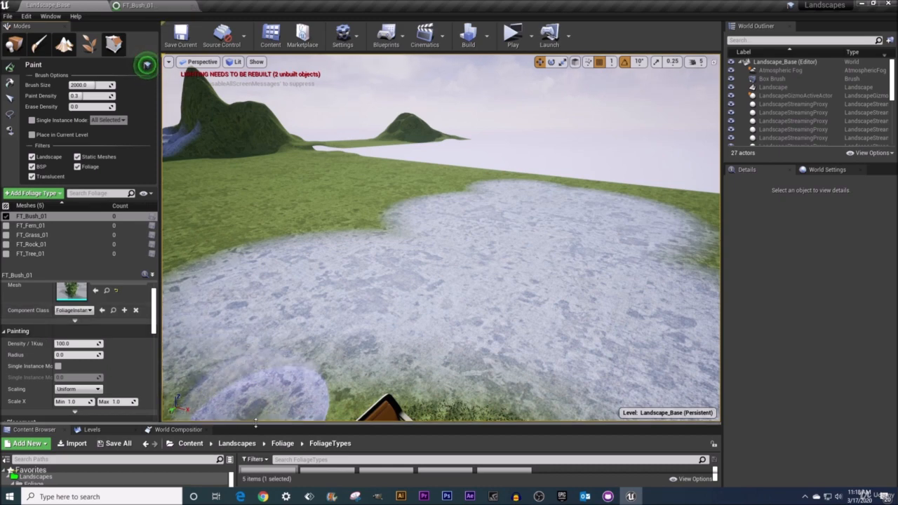
# - Enlarge the Content Browser to show the foliage type assets, and check the FT_Bush_01 asset editor again before returning to the level
pyautogui.moveTo(270, 423); pyautogui.dragTo(273, 291)
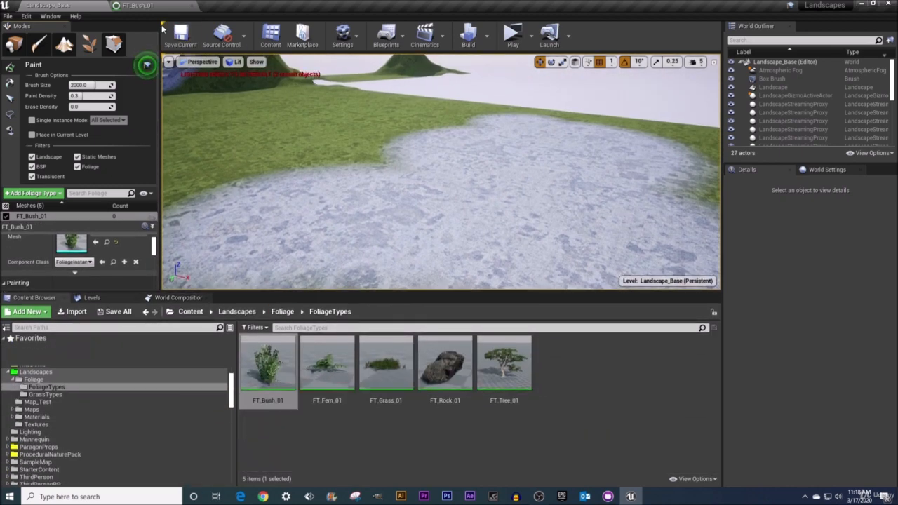
pyautogui.click(150, 6)
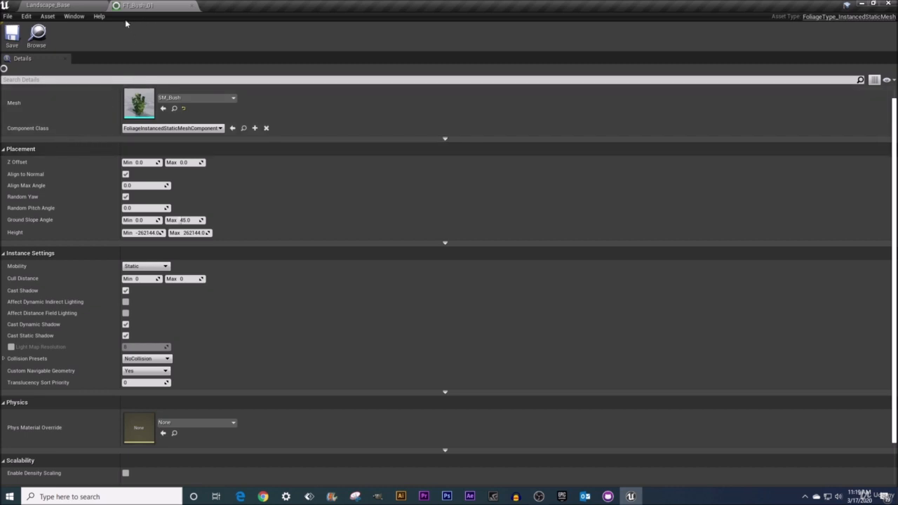
pyautogui.click(61, 7)
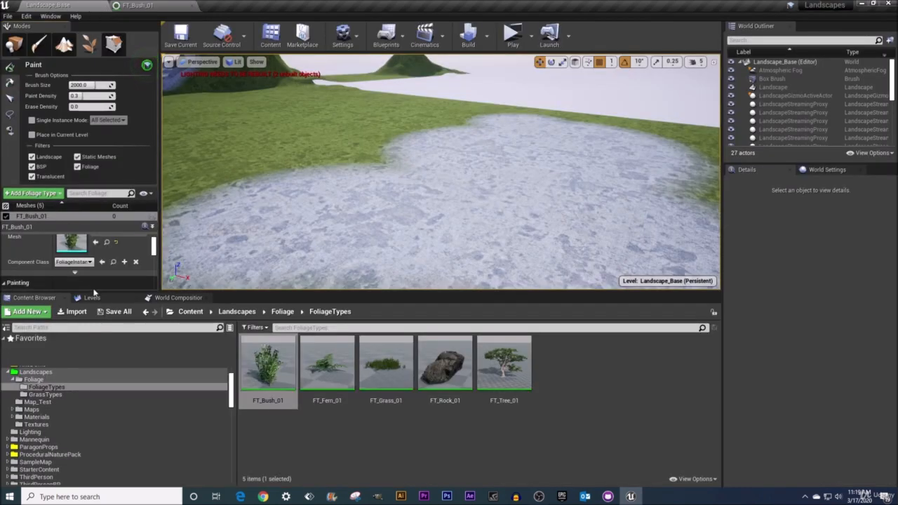
# - Enlarge the foliage details area again, and hide and redisplay the details of FT_Bush_01
pyautogui.moveTo(96, 298); pyautogui.dragTo(97, 390)
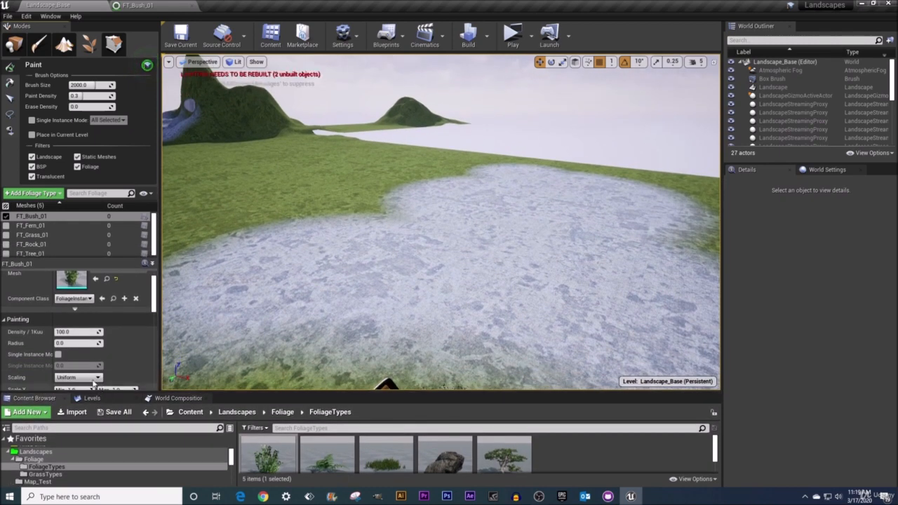
pyautogui.scroll(-1, 68, 332)
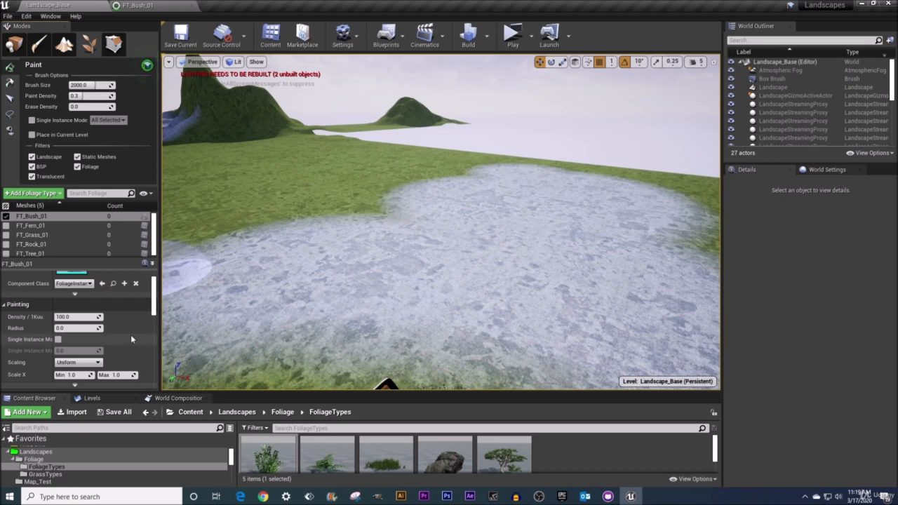
pyautogui.scroll(2, 131, 335)
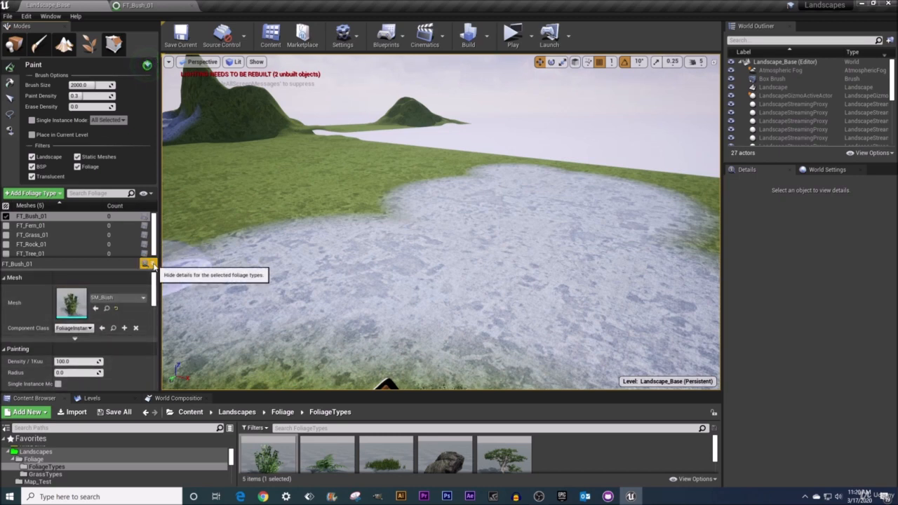
pyautogui.click(150, 265)
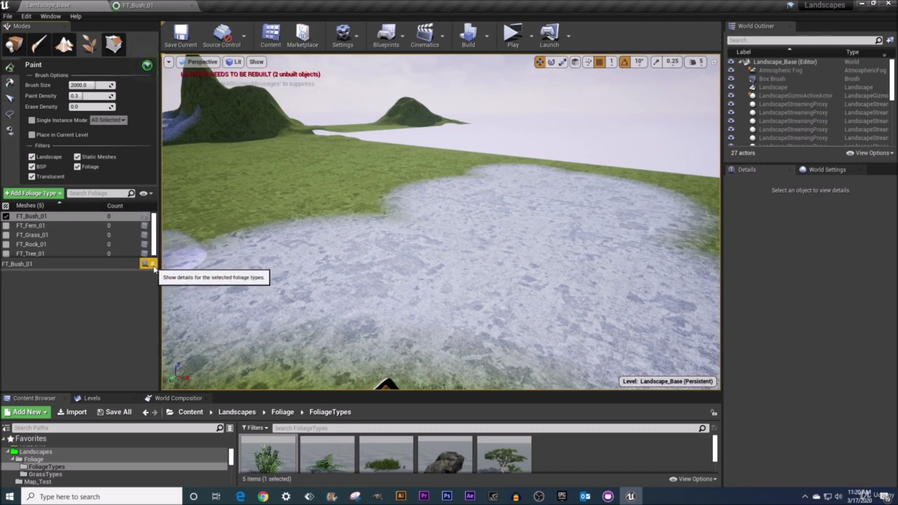
pyautogui.click(151, 264)
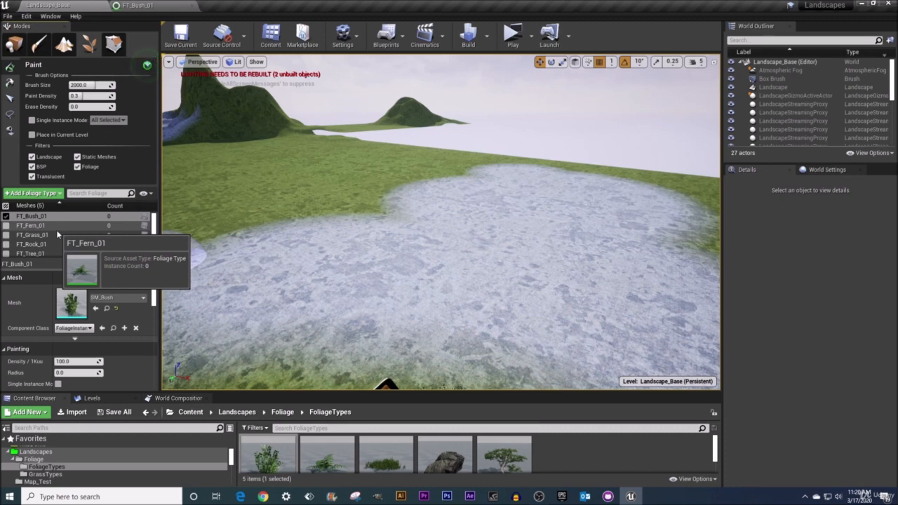
# - Bring FT_Bush_01's Painting settings into view and widen the property name column so the labels are readable
pyautogui.scroll(-1, 55, 330)
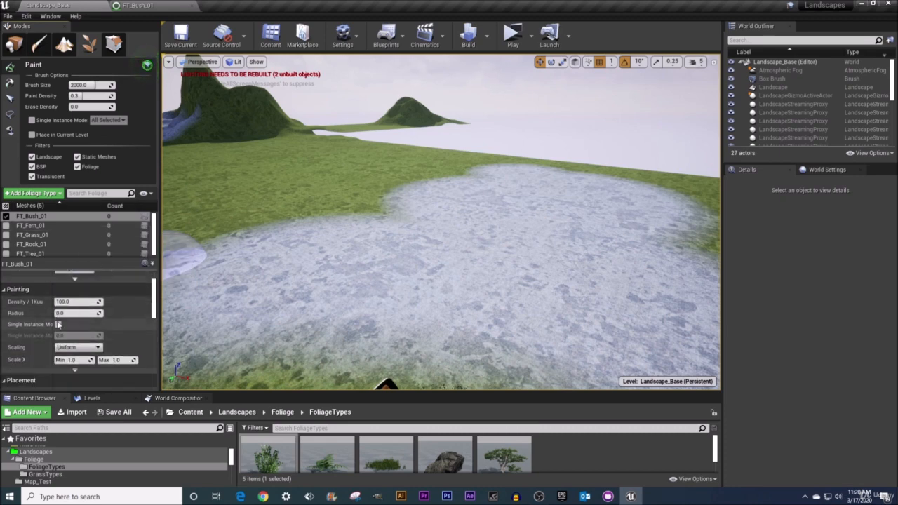
pyautogui.scroll(-1, 56, 295)
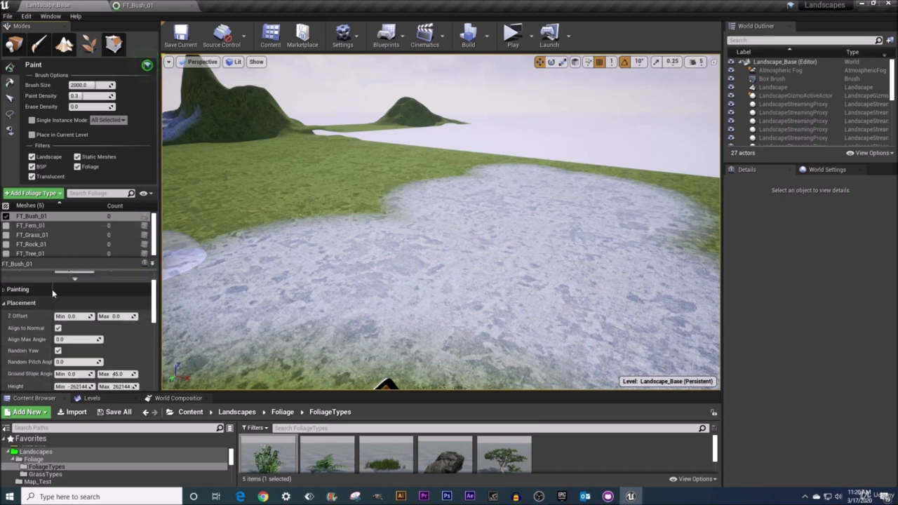
pyautogui.scroll(1, 58, 293)
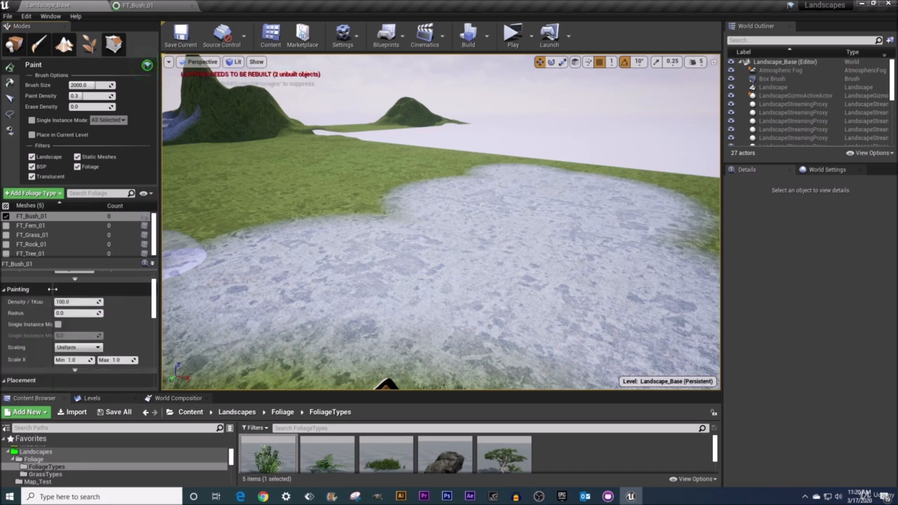
pyautogui.moveTo(53, 290); pyautogui.dragTo(60, 290)
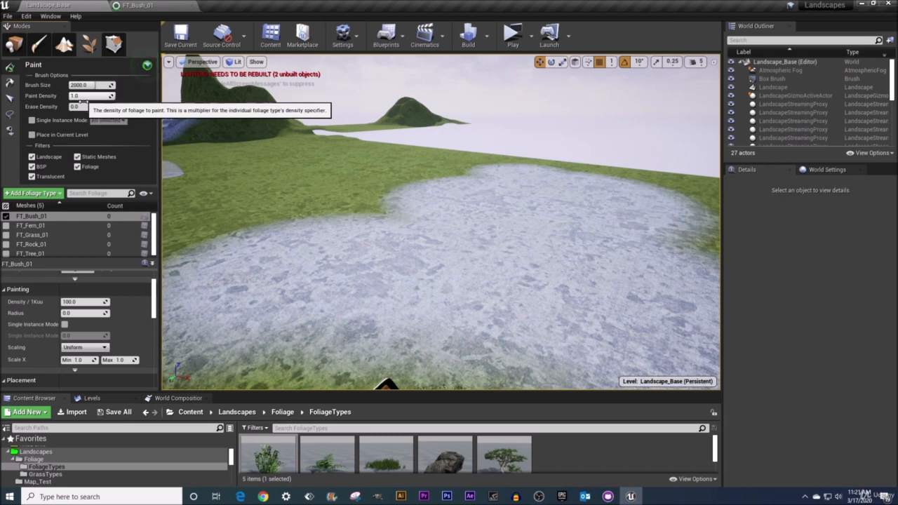
# - Set FT_Bush_01's Density / 1Kuu to 5 and the foliage brush size to 1000
pyautogui.click(84, 301)
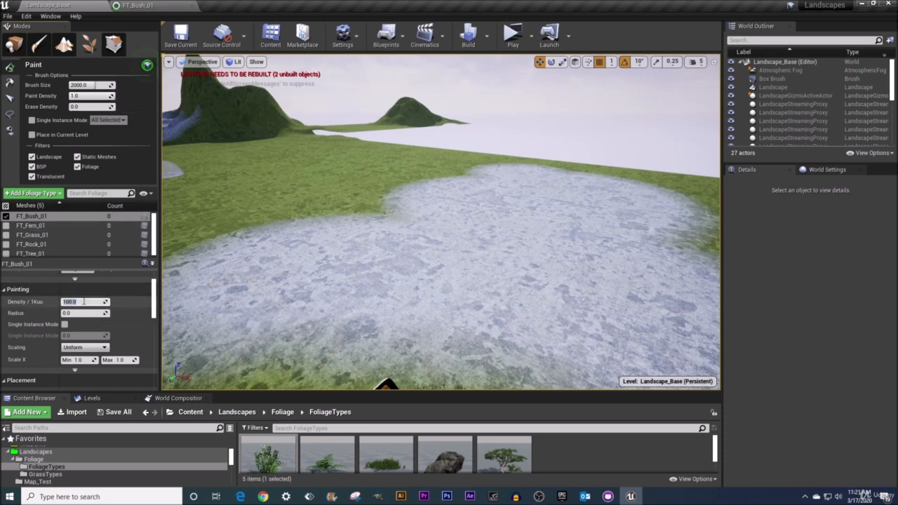
pyautogui.write('5')
pyautogui.press('Return')
pyautogui.click(84, 86)
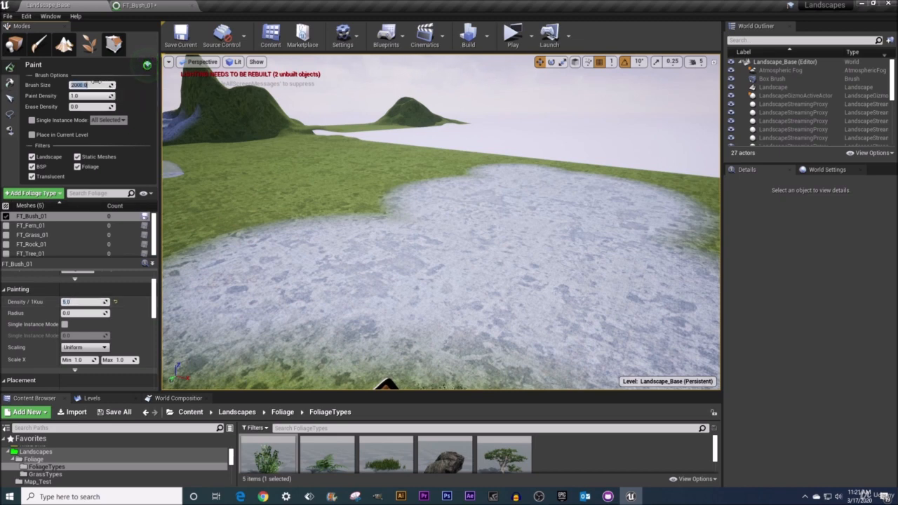
pyautogui.write('100')
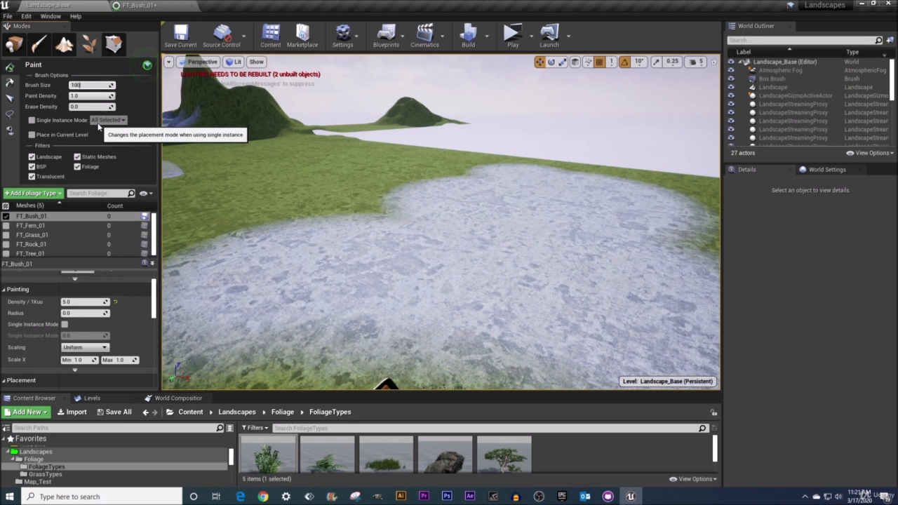
pyautogui.press('Return')
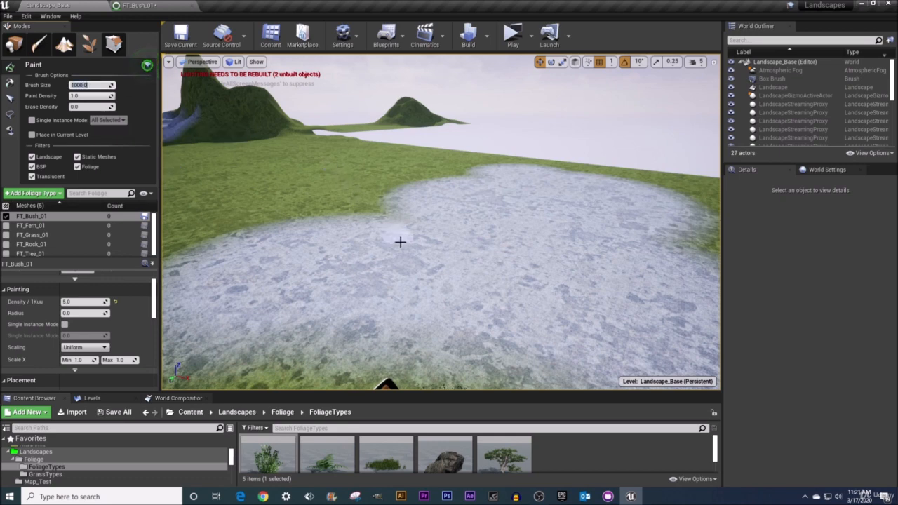
# - Paint a single test dab of bushes on the rocky ground up close, and undo it
pyautogui.moveTo(391, 287)
pyautogui.mouseDown(button='right')
pyautogui.moveTo(391, 327)
pyautogui.moveTo(390, 315)
pyautogui.mouseUp(button='right')
pyautogui.press('w')
pyautogui.moveTo(405, 249)
pyautogui.mouseDown(button='right')
pyautogui.moveTo(402, 232)
pyautogui.moveTo(372, 212)
pyautogui.moveTo(368, 229)
pyautogui.moveTo(424, 249)
pyautogui.moveTo(461, 247)
pyautogui.moveTo(422, 247)
pyautogui.moveTo(433, 248)
pyautogui.moveTo(432, 295)
pyautogui.moveTo(424, 237)
pyautogui.moveTo(406, 250)
pyautogui.mouseUp(button='right')
pyautogui.press('w')
pyautogui.press('d')
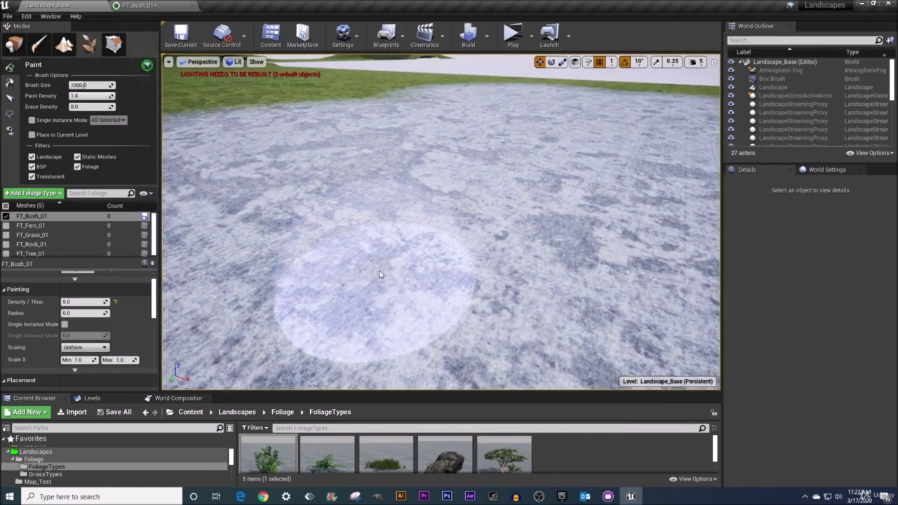
pyautogui.click(377, 269)
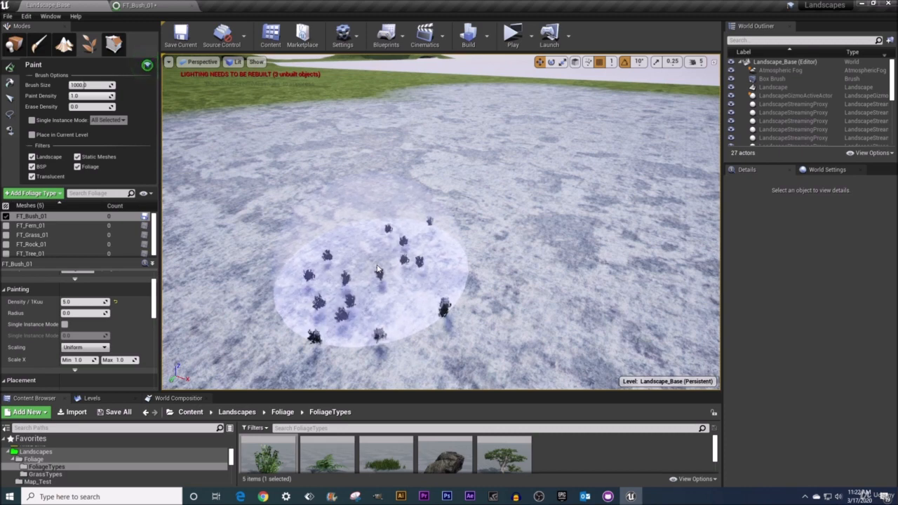
pyautogui.hotkey('ctrl', 'z')
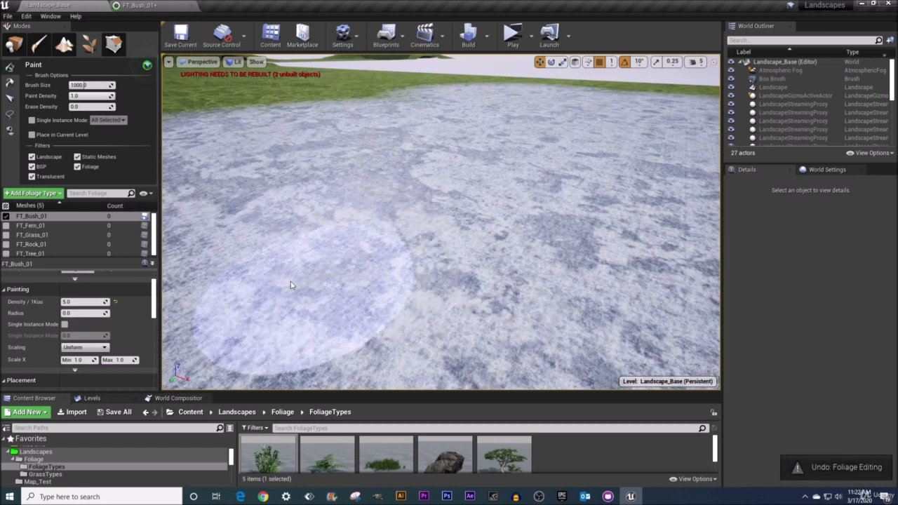
# - Set FT_Bush_01's Density / 1Kuu to 100, paint a test dab of bushes on the rocky ground, and undo the dab
pyautogui.click(78, 303)
pyautogui.write('100')
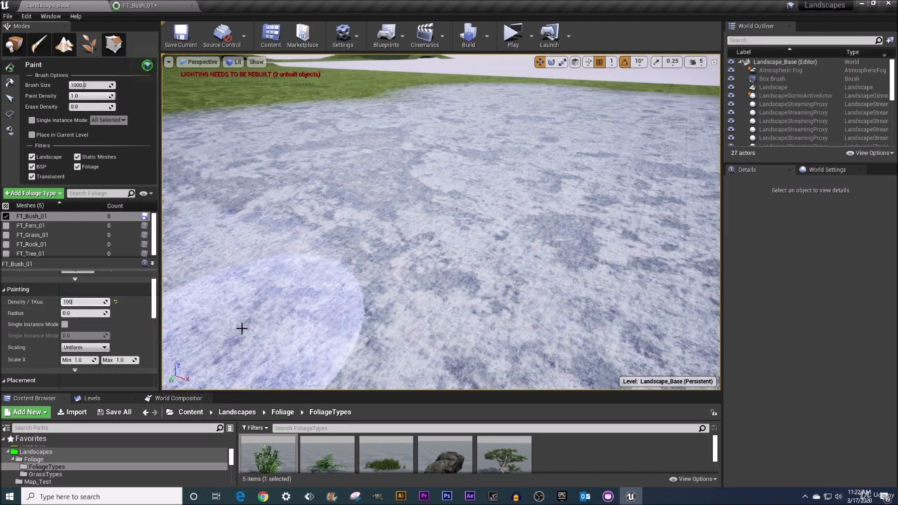
pyautogui.press('Return')
pyautogui.click(365, 263)
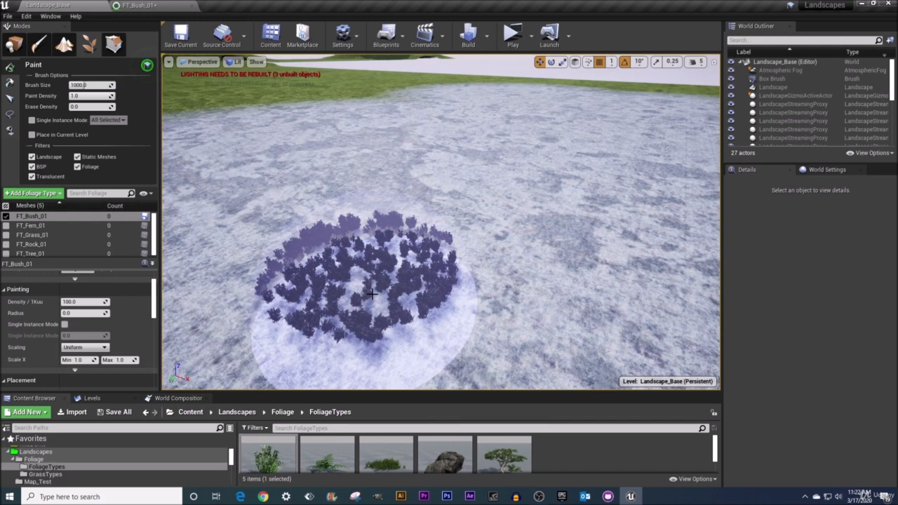
pyautogui.hotkey('ctrl', 'z')
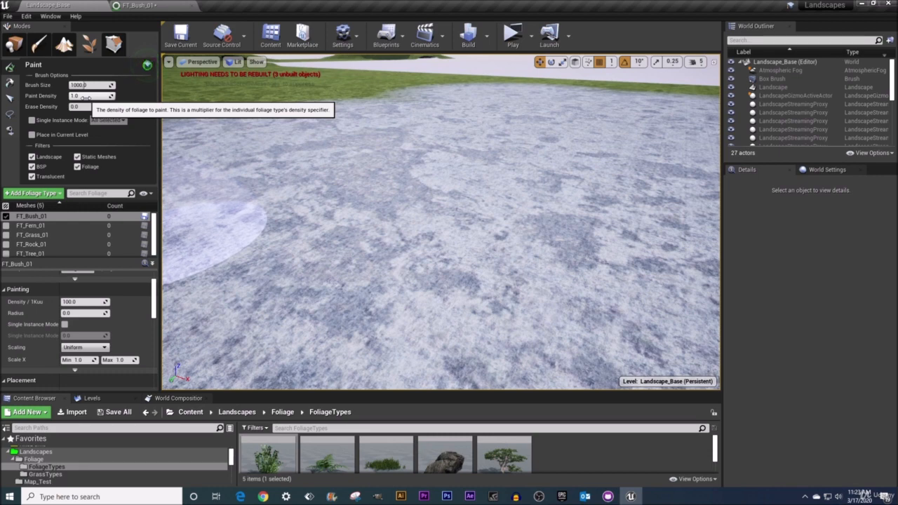
# - Try a Radius of 500 for FT_Bush_01 with one test dab on the ground, and undo the dab
pyautogui.click(79, 313)
pyautogui.write('5')
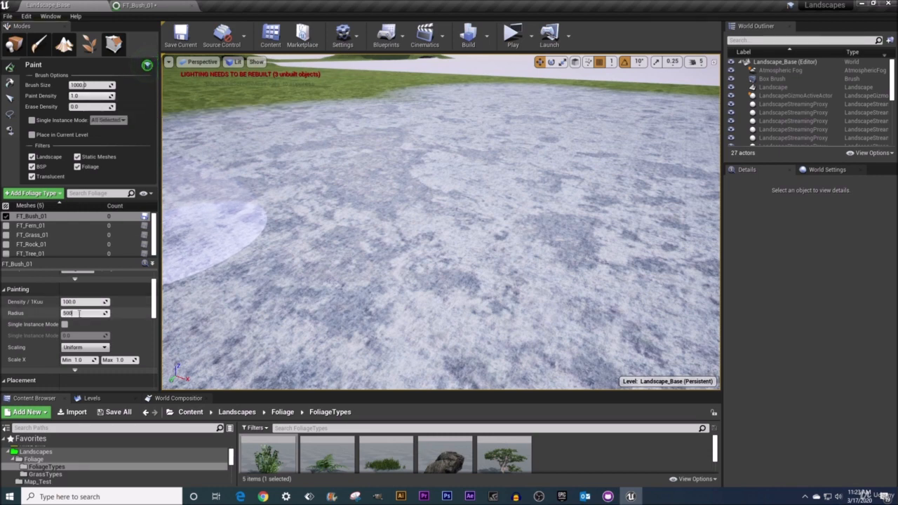
pyautogui.write('00')
pyautogui.press('Return')
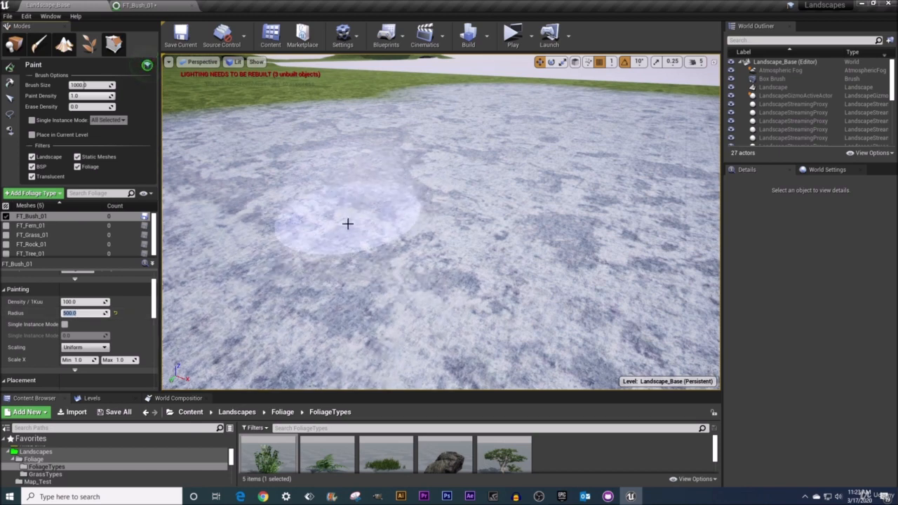
pyautogui.click(397, 254)
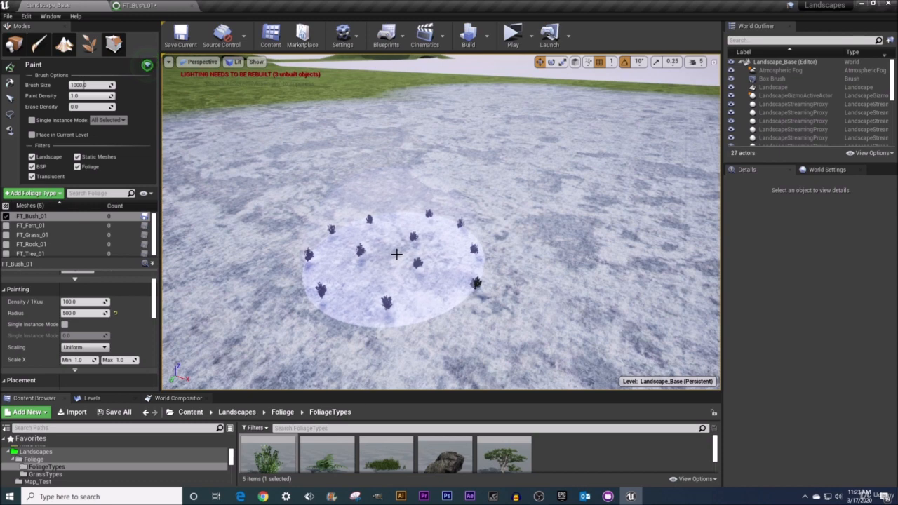
pyautogui.hotkey('ctrl', 'z')
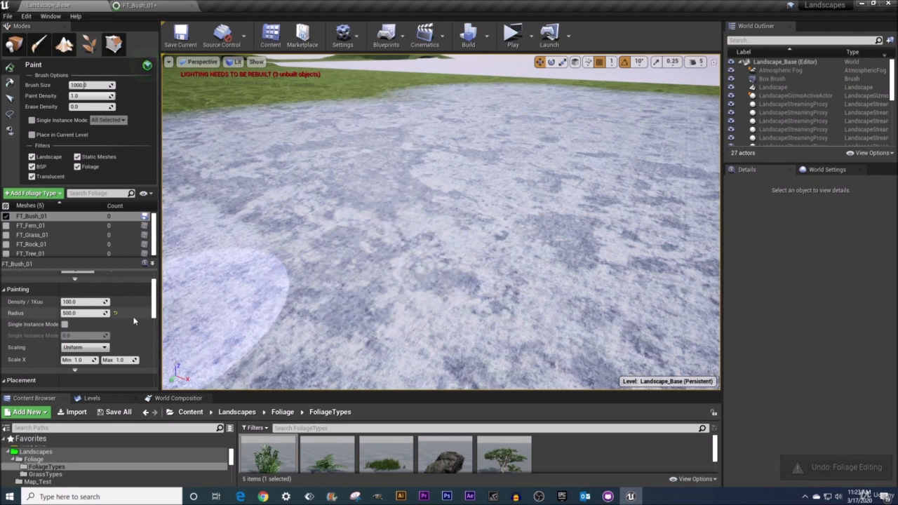
# - Try a Radius of 50 for FT_Bush_01 by painting a small patch of bushes, and undo the patch
pyautogui.click(81, 314)
pyautogui.write('50')
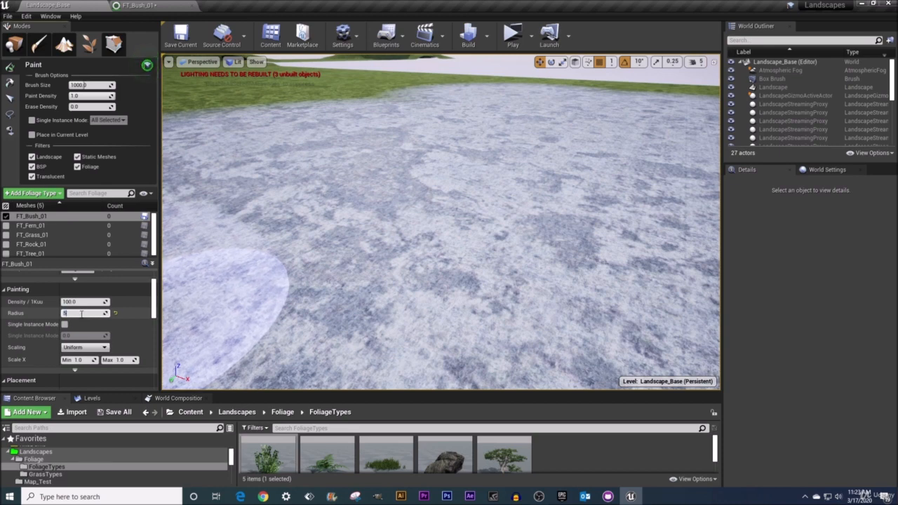
pyautogui.press('Return')
pyautogui.moveTo(410, 267)
pyautogui.mouseDown()
pyautogui.moveTo(397, 295)
pyautogui.moveTo(419, 339)
pyautogui.mouseUp()
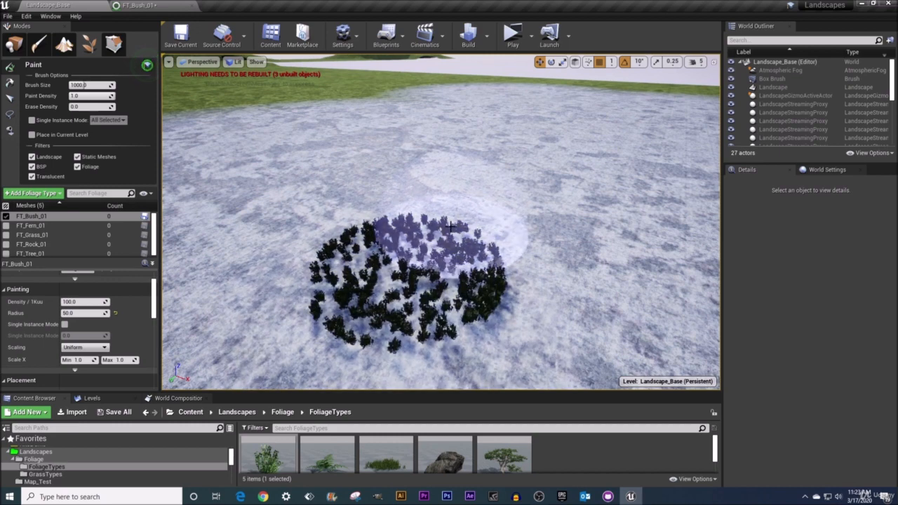
pyautogui.hotkey('ctrl', 'z')
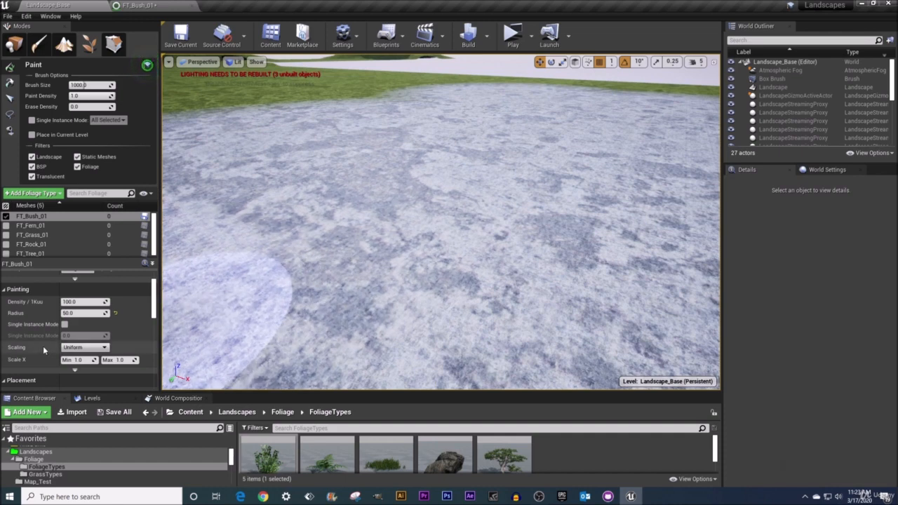
# - Widen the property name column to read the full Single Instance Mode Override Radius label, and narrow the column again
pyautogui.moveTo(59, 324); pyautogui.dragTo(63, 324)
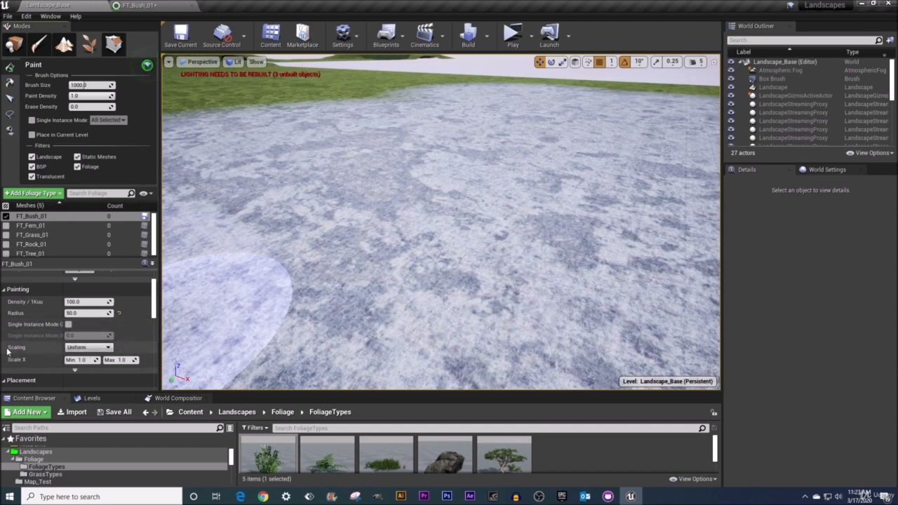
pyautogui.moveTo(62, 318); pyautogui.dragTo(101, 316)
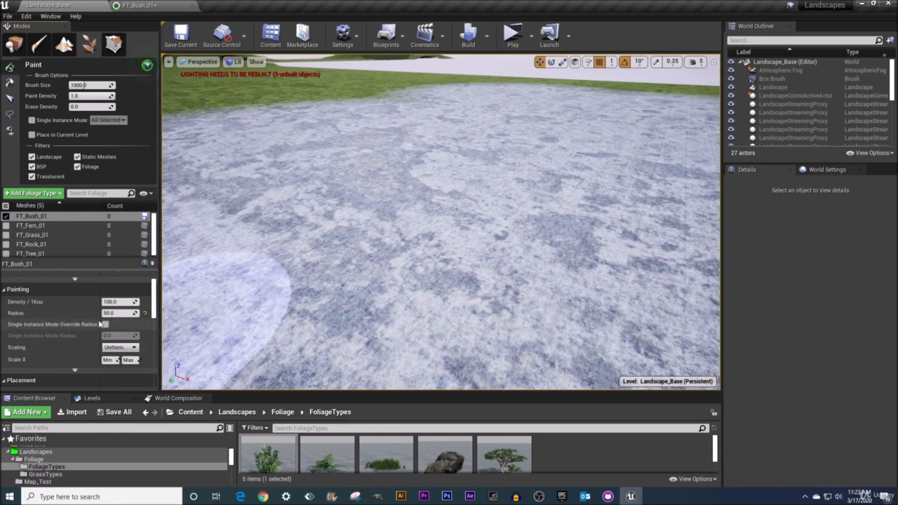
pyautogui.moveTo(100, 325); pyautogui.dragTo(49, 326)
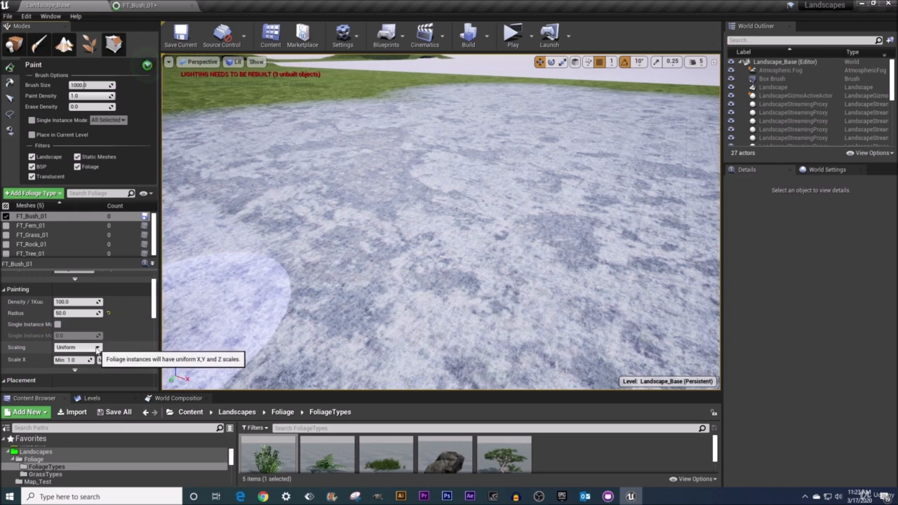
# - Keep FT_Bush_01's Scaling on Uniform, set Scale X to Min 0.5 and Max 3, and set the Radius to 250
pyautogui.click(89, 348)
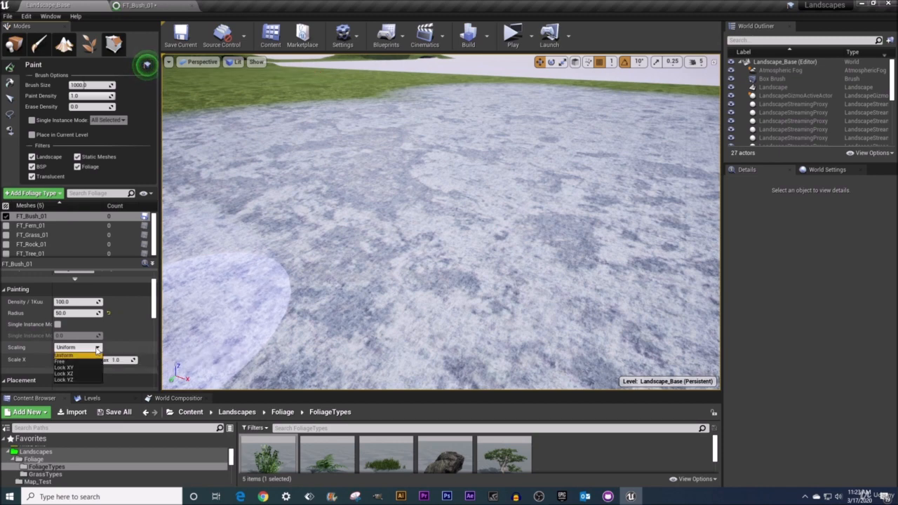
pyautogui.click(74, 356)
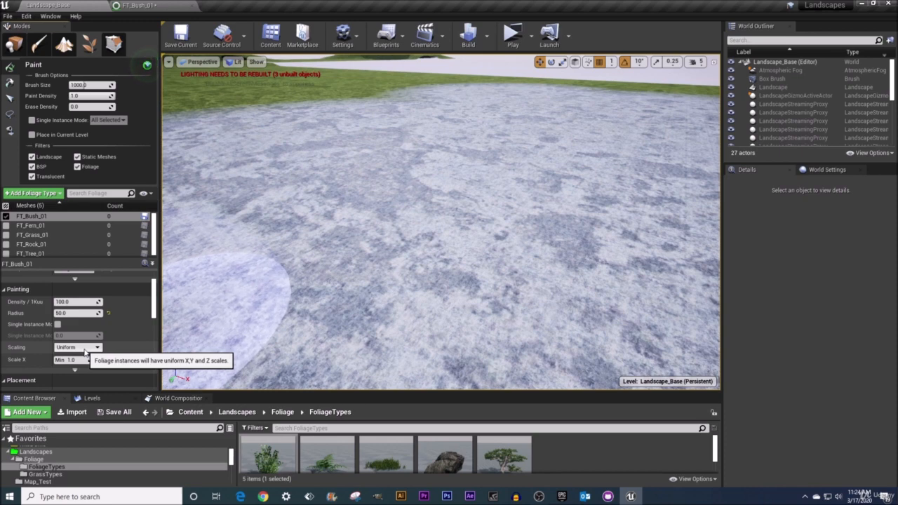
pyautogui.scroll(-2, 97, 346)
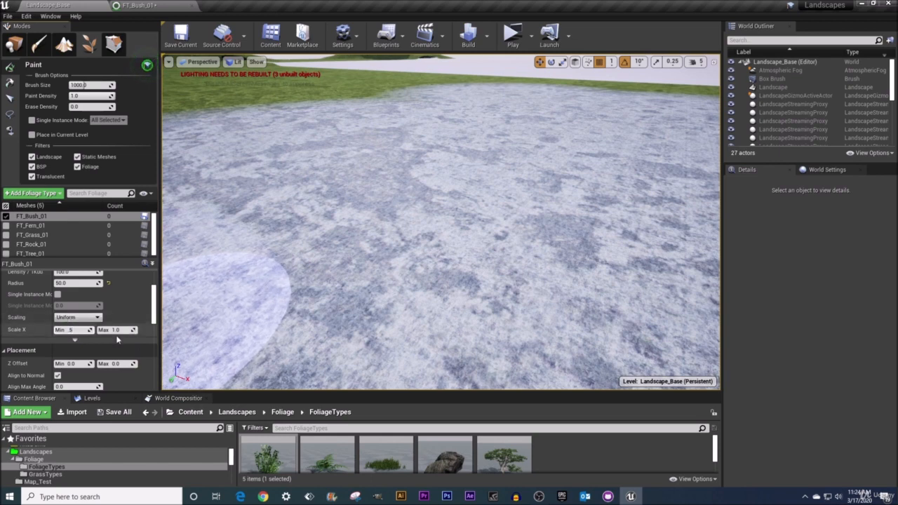
pyautogui.click(117, 329)
pyautogui.scroll(2, 92, 304)
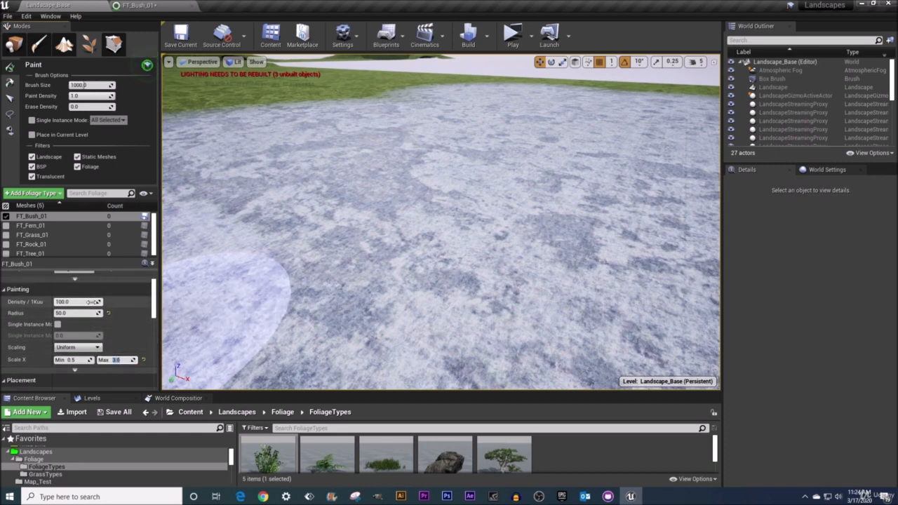
pyautogui.click(60, 313)
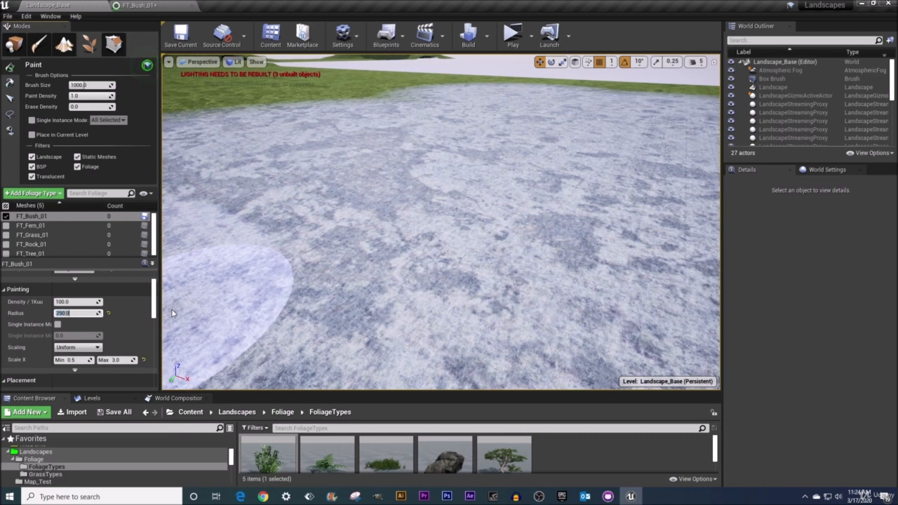
# - Paint a test dab of uniformly scaled bushes, inspect their size variation up close at ground level, and undo the dab
pyautogui.click(383, 247)
pyautogui.moveTo(506, 237)
pyautogui.mouseDown(button='right')
pyautogui.moveTo(521, 249)
pyautogui.moveTo(518, 267)
pyautogui.moveTo(510, 237)
pyautogui.moveTo(498, 232)
pyautogui.mouseUp(button='right')
pyautogui.press('w')
pyautogui.press('a')
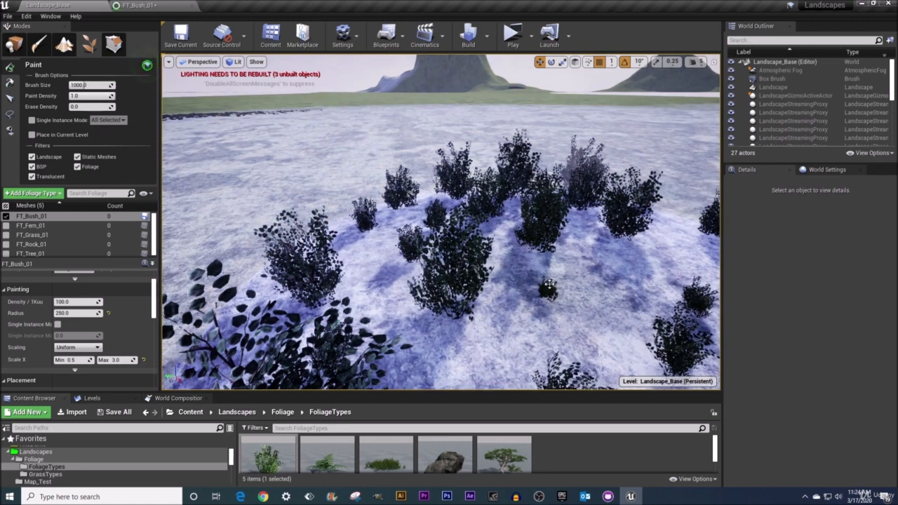
pyautogui.press('w')
pyautogui.moveTo(549, 284); pyautogui.dragTo(551, 235, button='right')
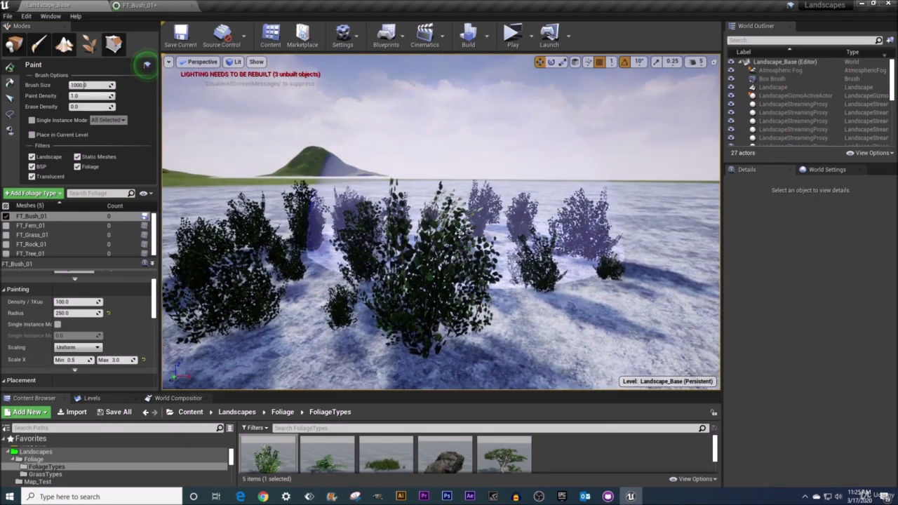
pyautogui.hotkey('ctrl', 'z')
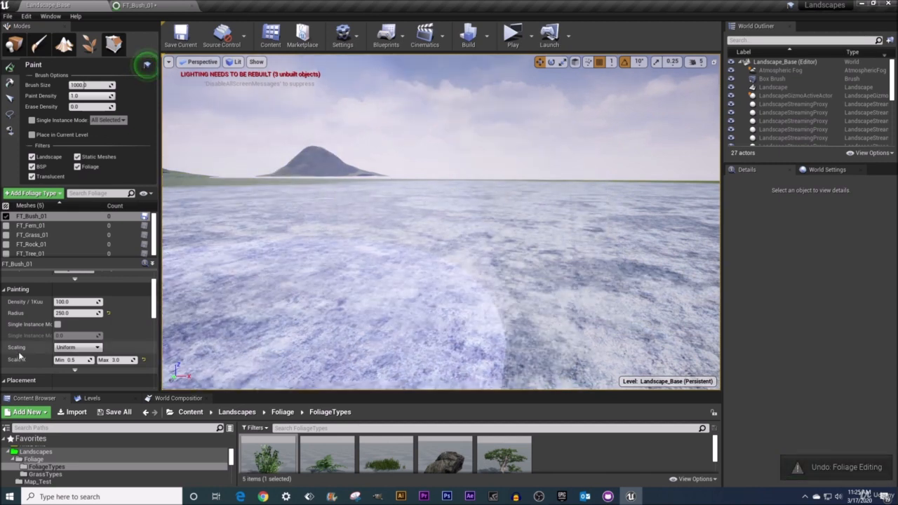
# - Set FT_Bush_01's Scaling to Free, and give both Scale Y and Scale Z a Min of 0.5 and a Max of 3
pyautogui.click(70, 348)
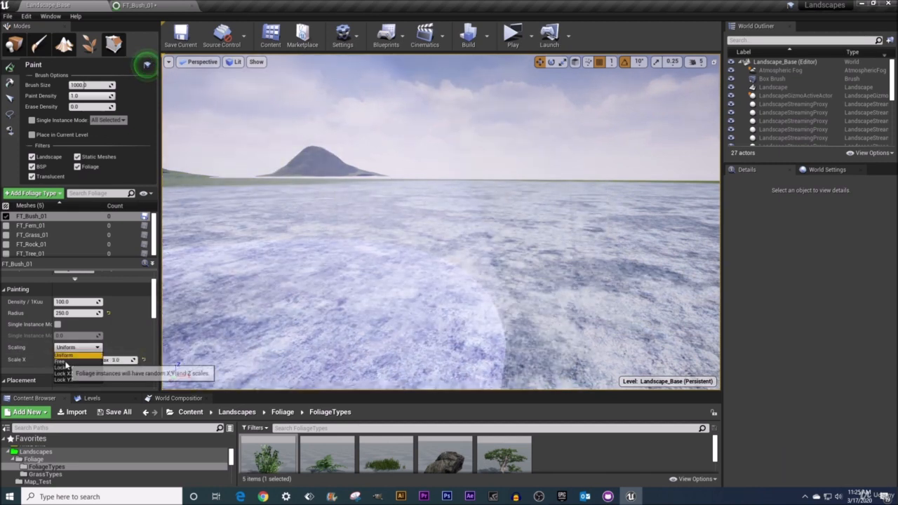
pyautogui.click(66, 361)
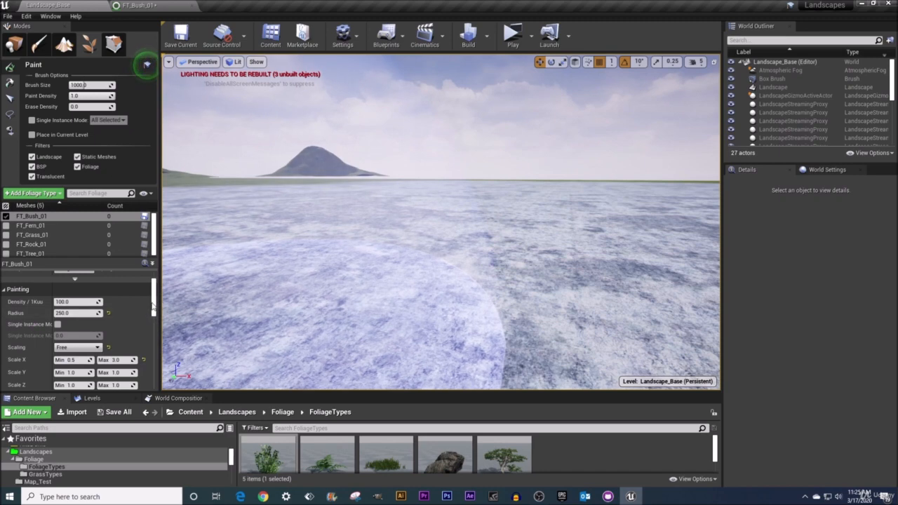
pyautogui.moveTo(153, 307); pyautogui.dragTo(155, 315)
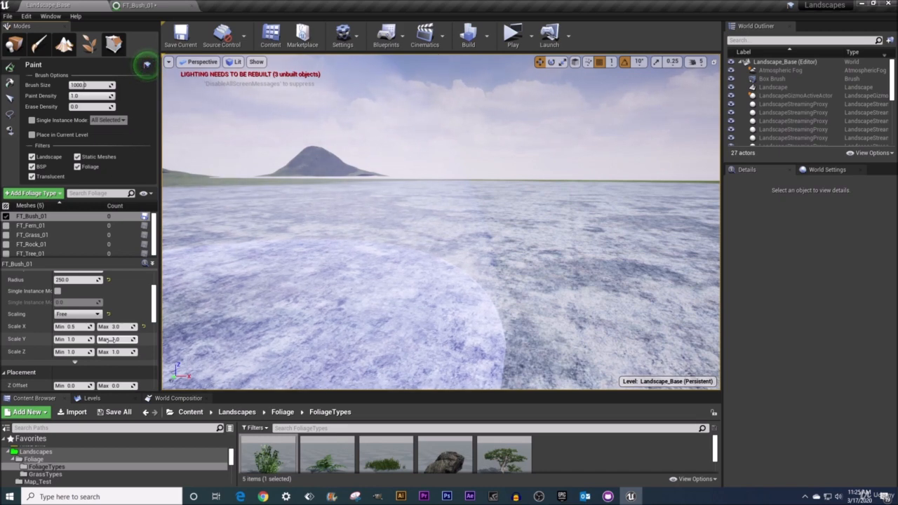
pyautogui.click(77, 327)
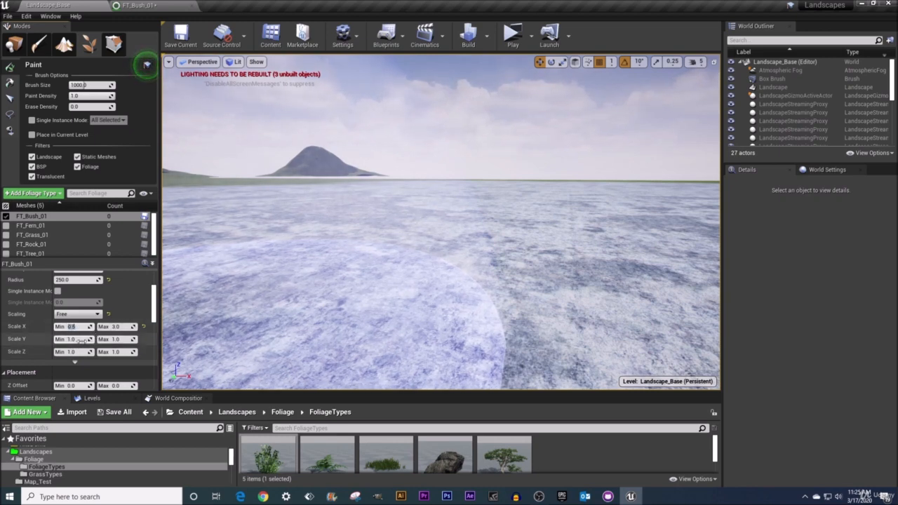
pyautogui.click(71, 340)
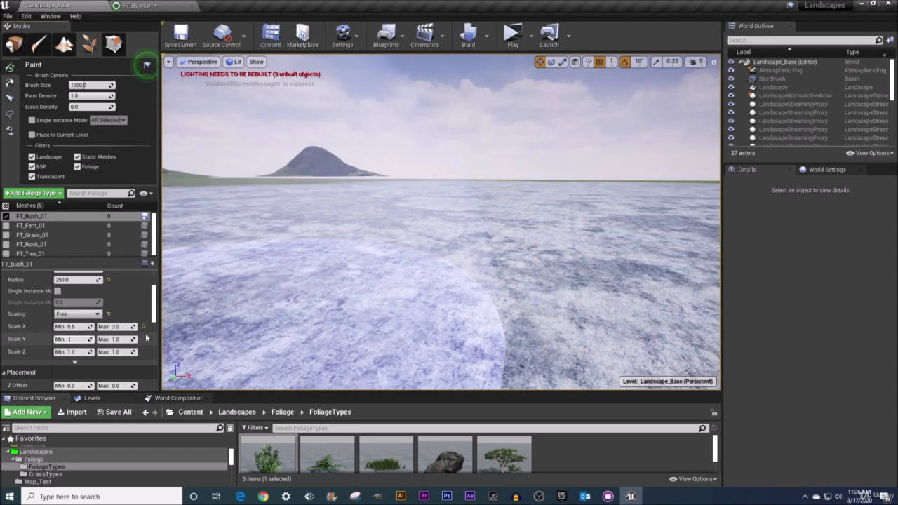
pyautogui.write('.5')
pyautogui.click(120, 339)
pyautogui.press('Return')
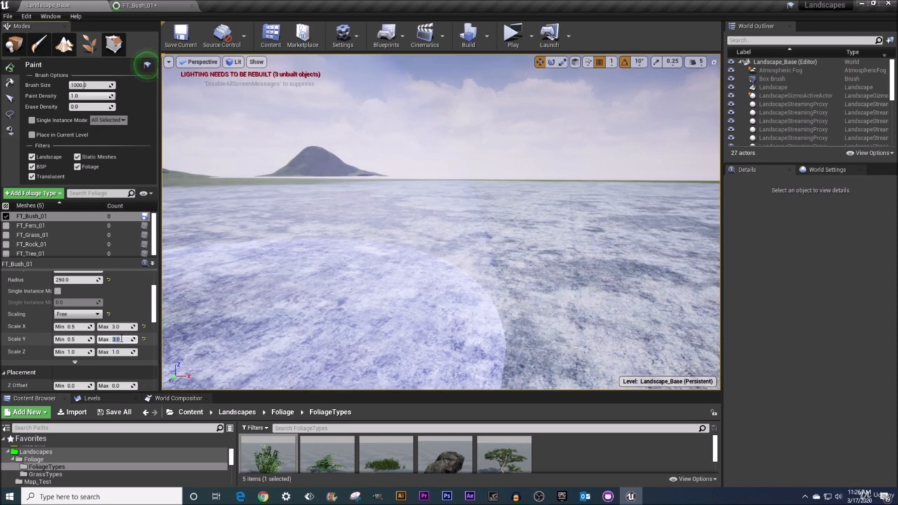
pyautogui.click(71, 352)
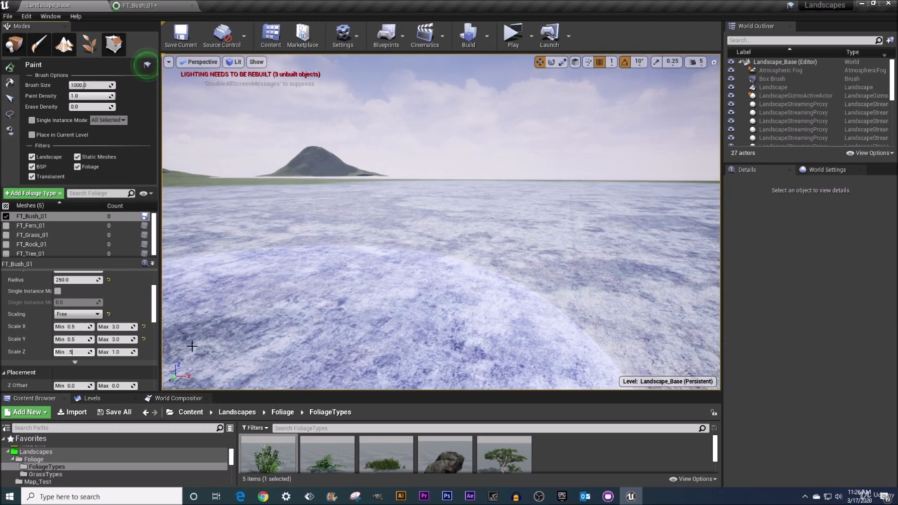
pyautogui.write('.5')
pyautogui.press('Tab')
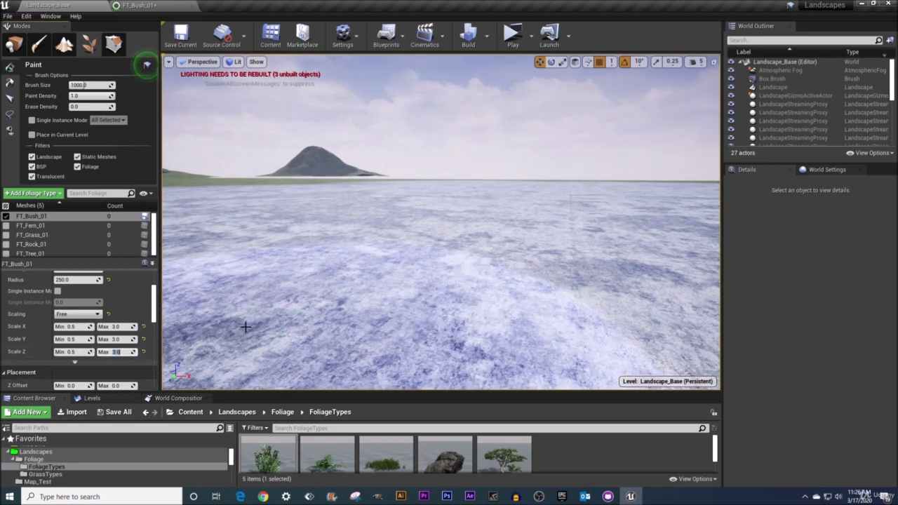
# - Paint a test dab of freely scaled bushes, inspect their shapes from other angles, and undo the dab
pyautogui.click(404, 245)
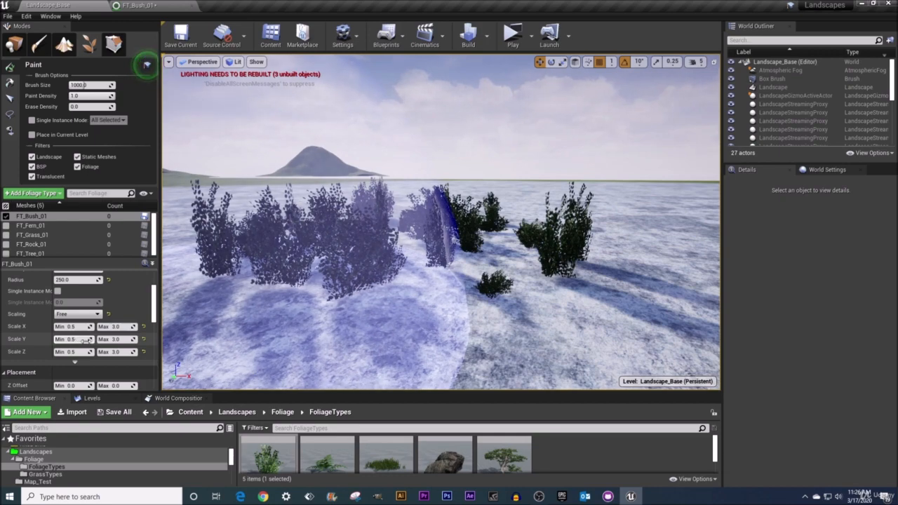
pyautogui.moveTo(341, 310); pyautogui.dragTo(388, 307, button='right')
pyautogui.press('w')
pyautogui.press('d')
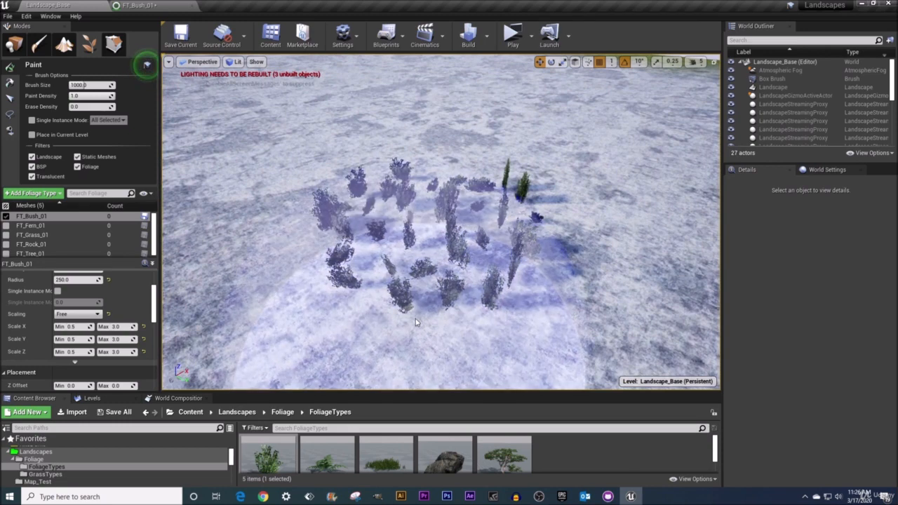
pyautogui.hotkey('ctrl', 'z')
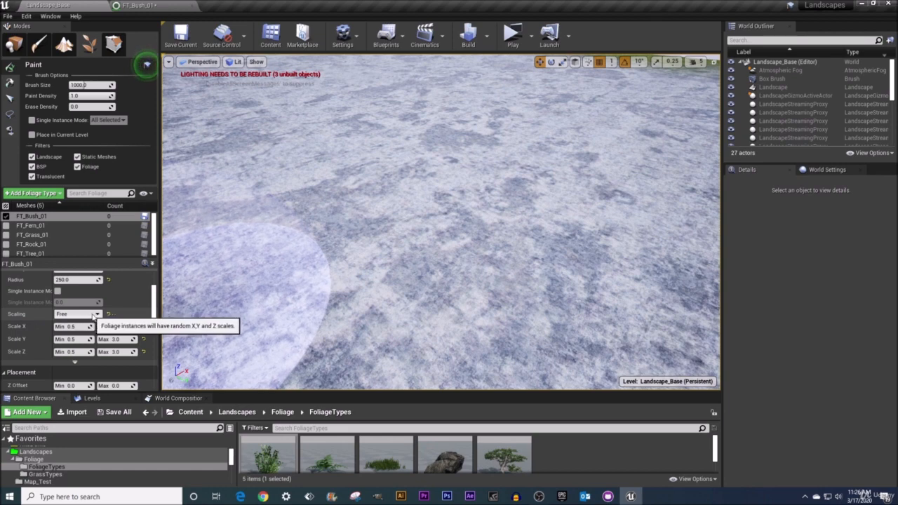
# - Set FT_Bush_01's Scaling to Lock XY, with Scale X at Min 2 and Max 2 and Scale Y at Min 0.5 and Max 0.5
pyautogui.click(95, 314)
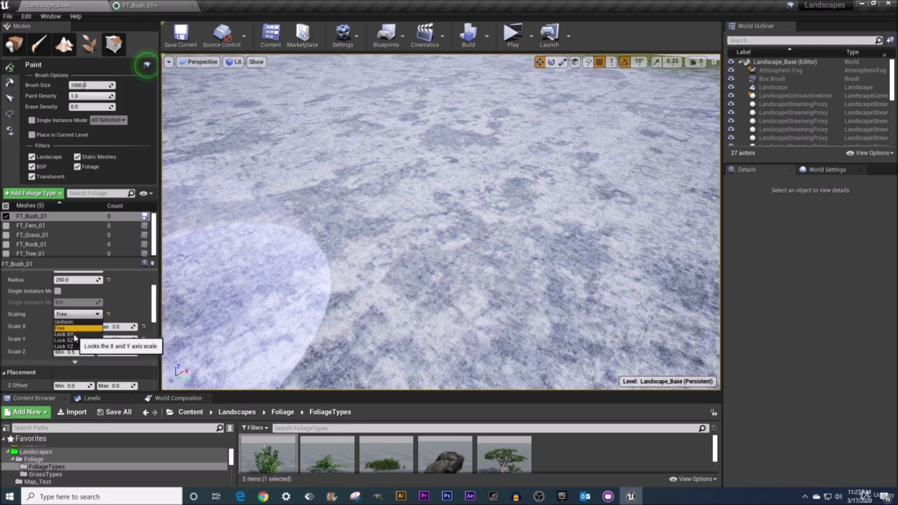
pyautogui.click(74, 335)
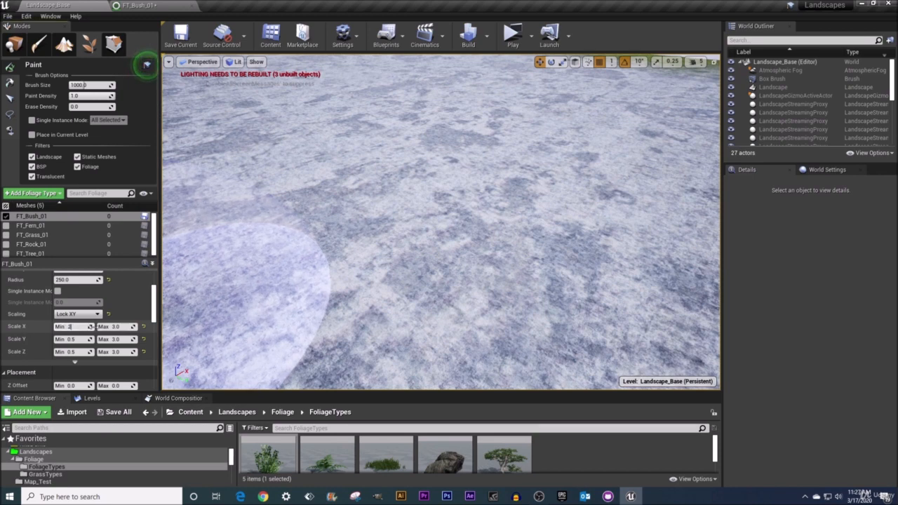
pyautogui.click(119, 327)
pyautogui.click(71, 339)
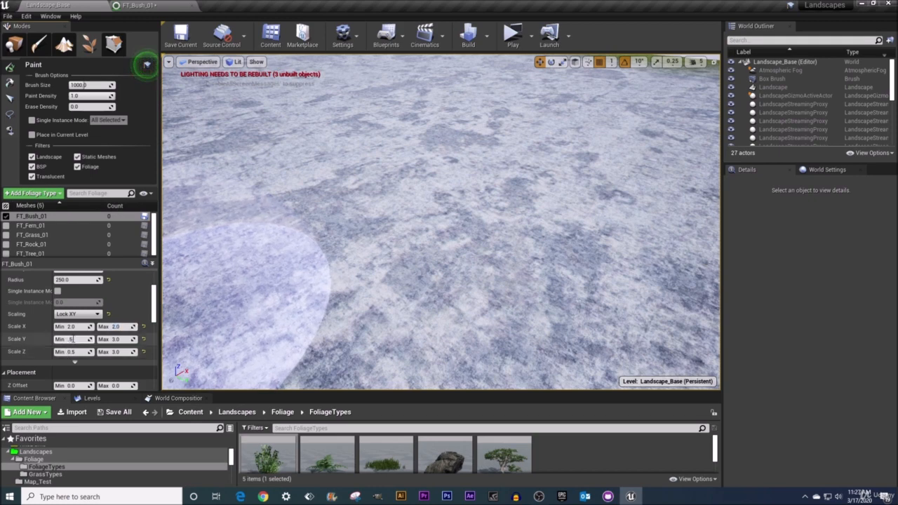
pyautogui.write('.5')
pyautogui.click(116, 339)
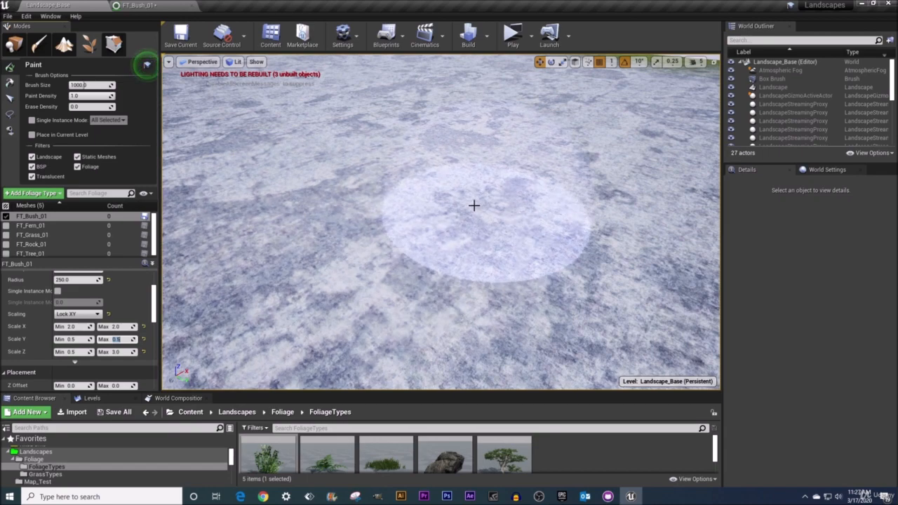
# - Paint a test dab of bushes with the Lock XY scaling and inspect their shapes up close from several angles
pyautogui.click(467, 208)
pyautogui.moveTo(467, 209); pyautogui.dragTo(478, 212)
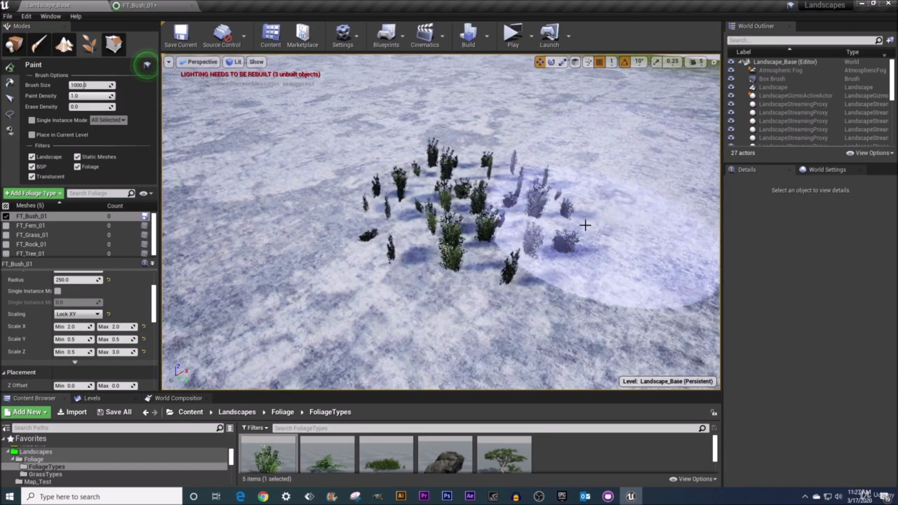
pyautogui.moveTo(566, 250)
pyautogui.mouseDown(button='right')
pyautogui.moveTo(545, 255)
pyautogui.moveTo(485, 227)
pyautogui.moveTo(523, 223)
pyautogui.moveTo(491, 220)
pyautogui.moveTo(516, 212)
pyautogui.moveTo(571, 213)
pyautogui.mouseUp(button='right')
pyautogui.press('w')
pyautogui.press('w')
pyautogui.press('s')
pyautogui.press('w')
pyautogui.press('s')
pyautogui.press('a')
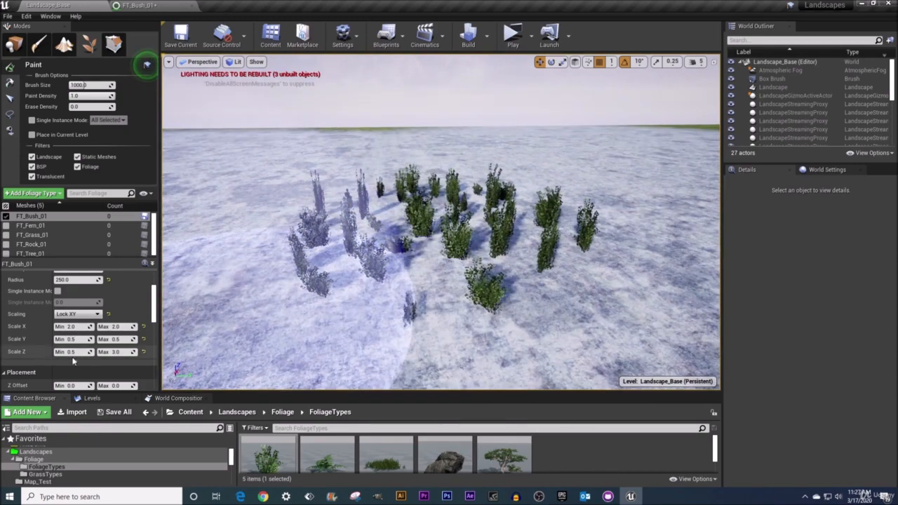
pyautogui.press('w')
pyautogui.moveTo(449, 232)
pyautogui.mouseDown(button='right')
pyautogui.moveTo(449, 222)
pyautogui.moveTo(423, 222)
pyautogui.mouseUp(button='right')
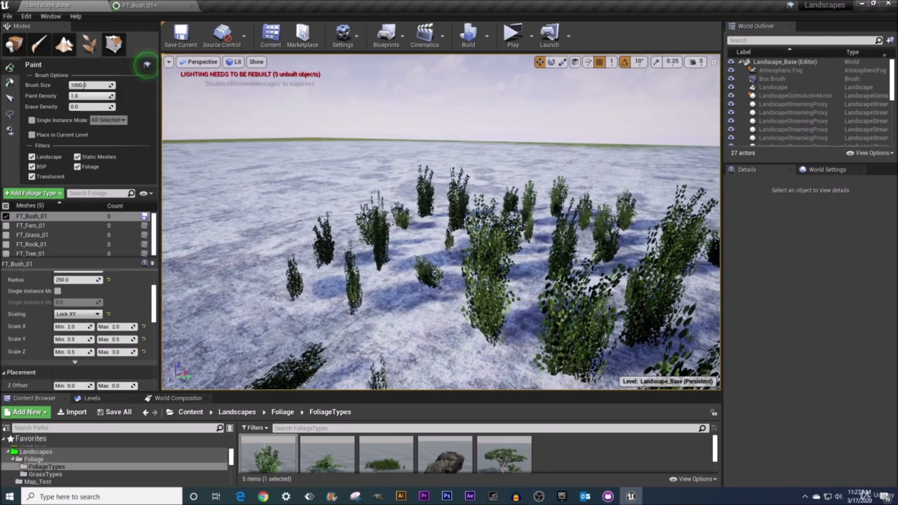
pyautogui.press('s')
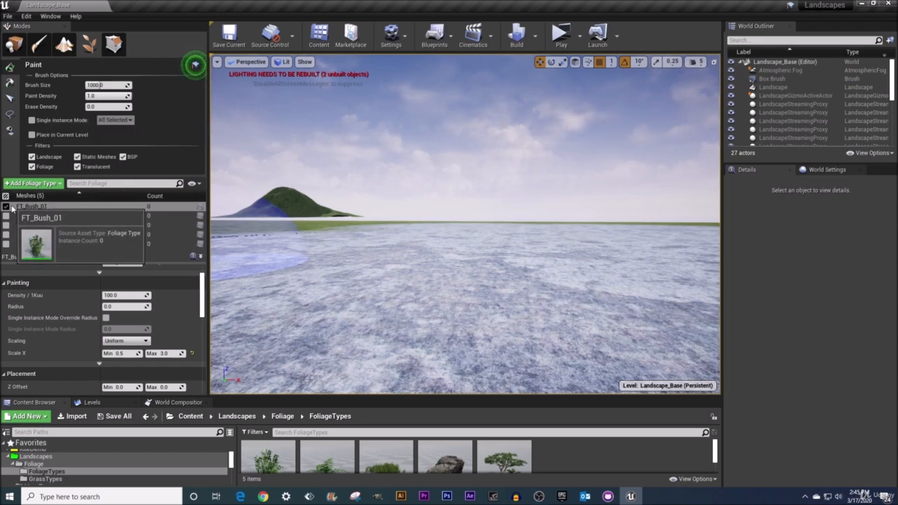
# - Turn on Single Instance Mode and FT_Bush_01's Single Instance Mode Override Radius, and set the Single Instance Mode Radius to 500
pyautogui.click(31, 121)
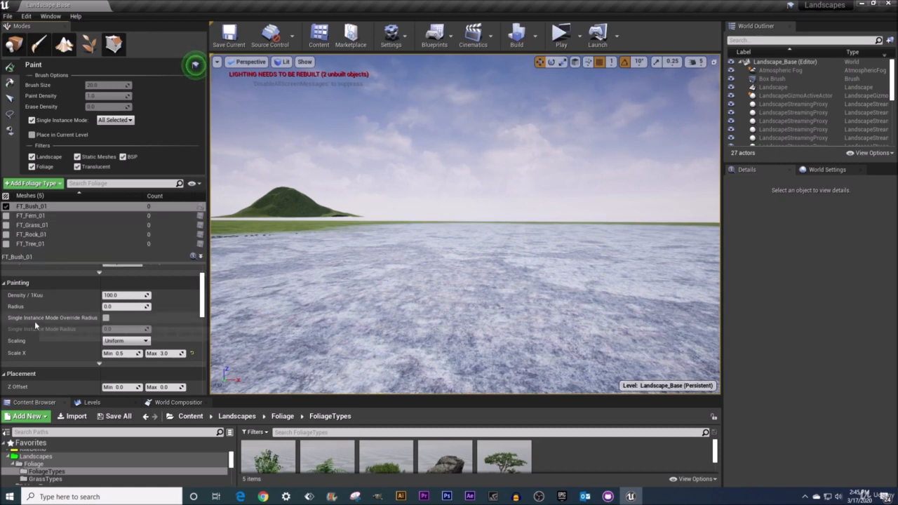
pyautogui.click(106, 318)
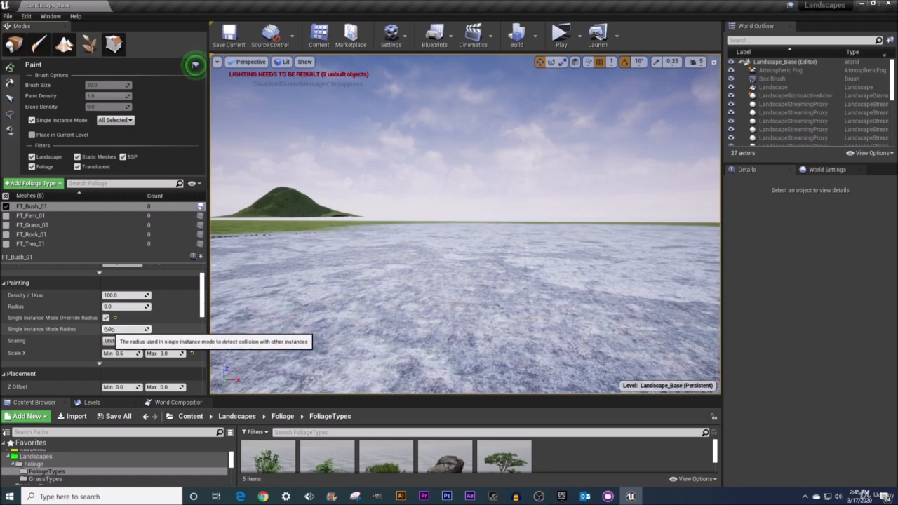
pyautogui.click(117, 329)
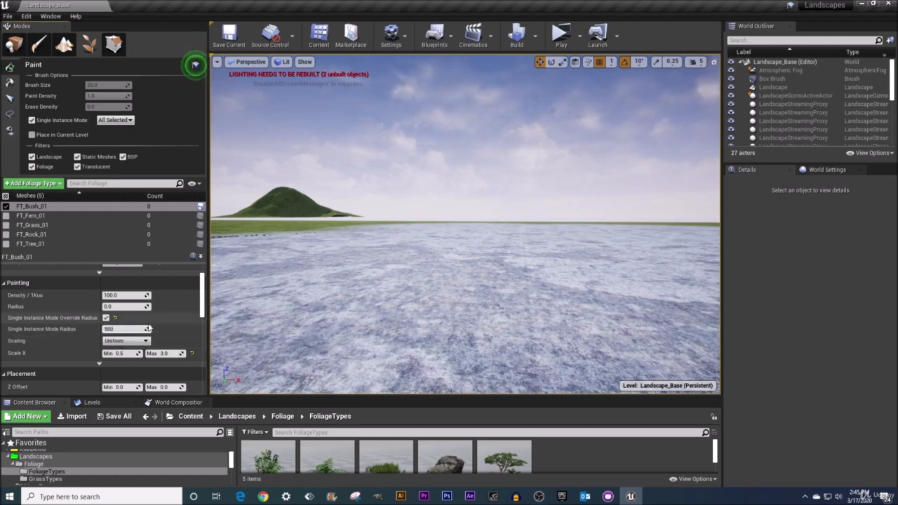
pyautogui.press('Return')
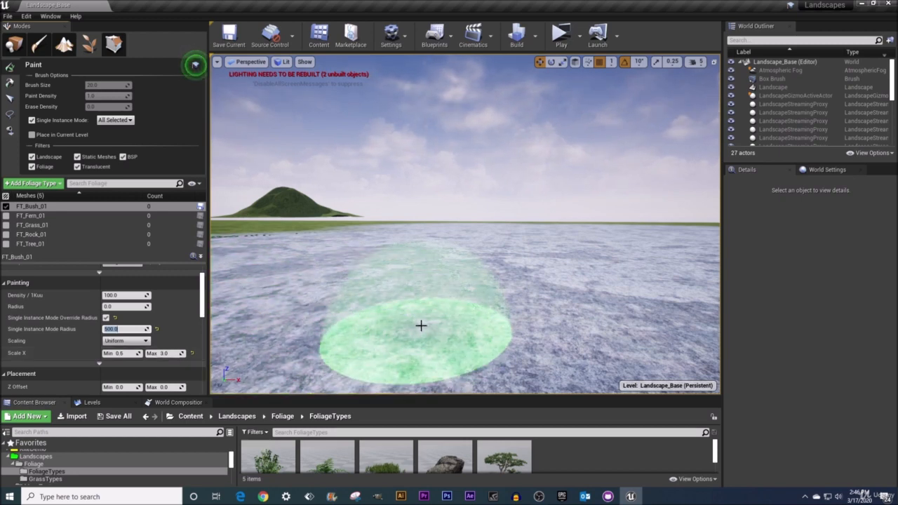
# - Place three single bushes spaced apart on the landscape, also trying a spot within the first bush's collision radius
pyautogui.moveTo(417, 318); pyautogui.dragTo(417, 343, button='right')
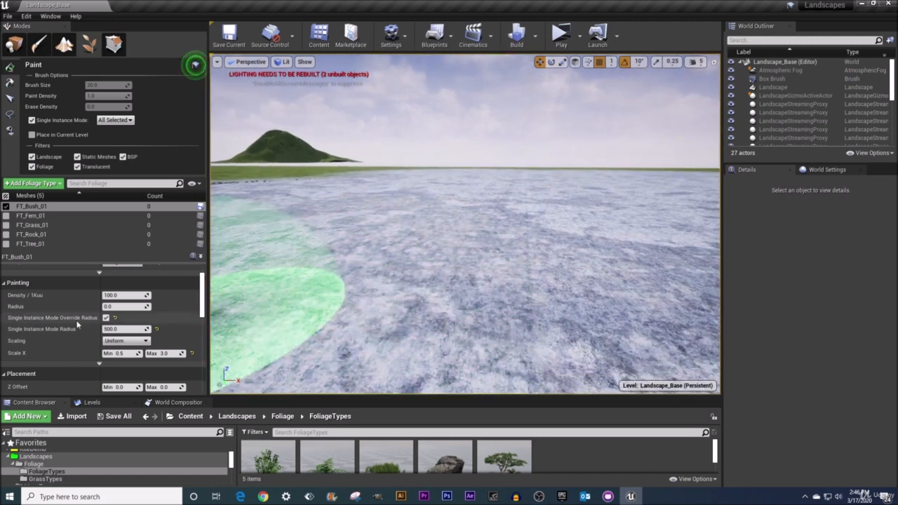
pyautogui.click(421, 292)
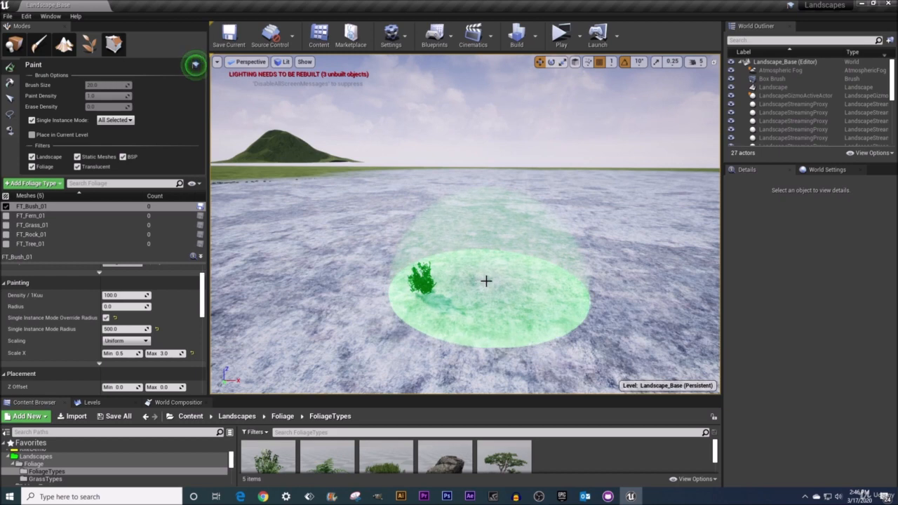
pyautogui.click(486, 281)
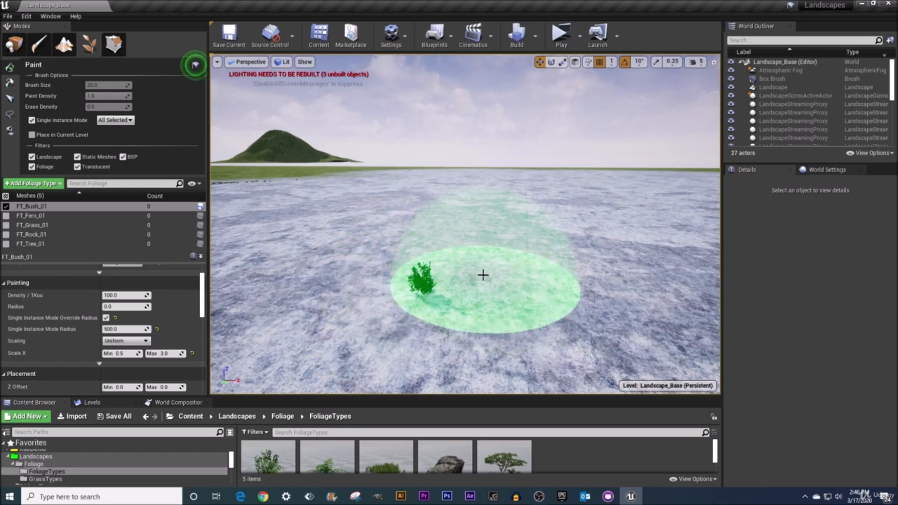
pyautogui.click(530, 281)
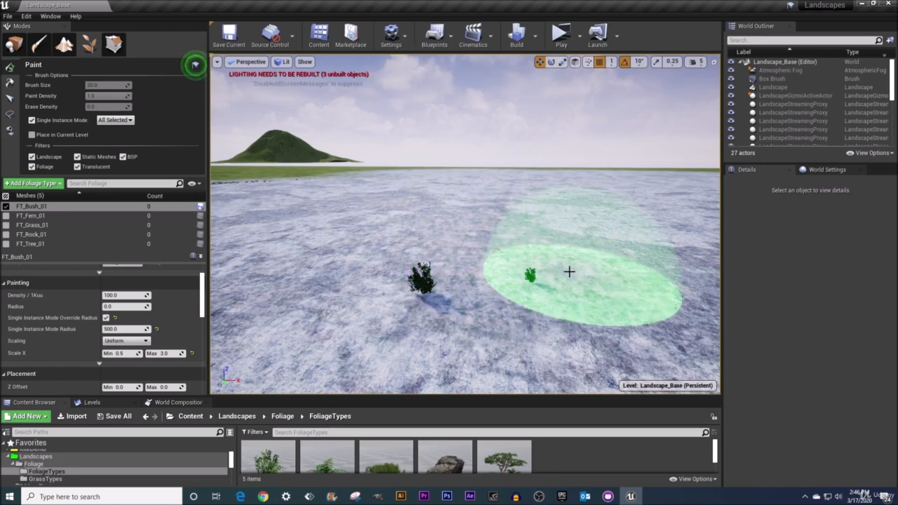
pyautogui.moveTo(489, 283); pyautogui.dragTo(533, 289, button='right')
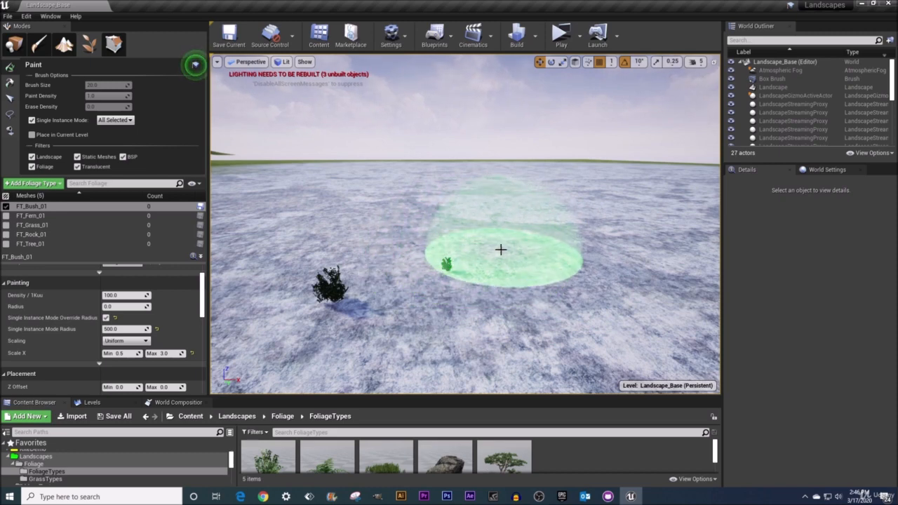
pyautogui.click(540, 265)
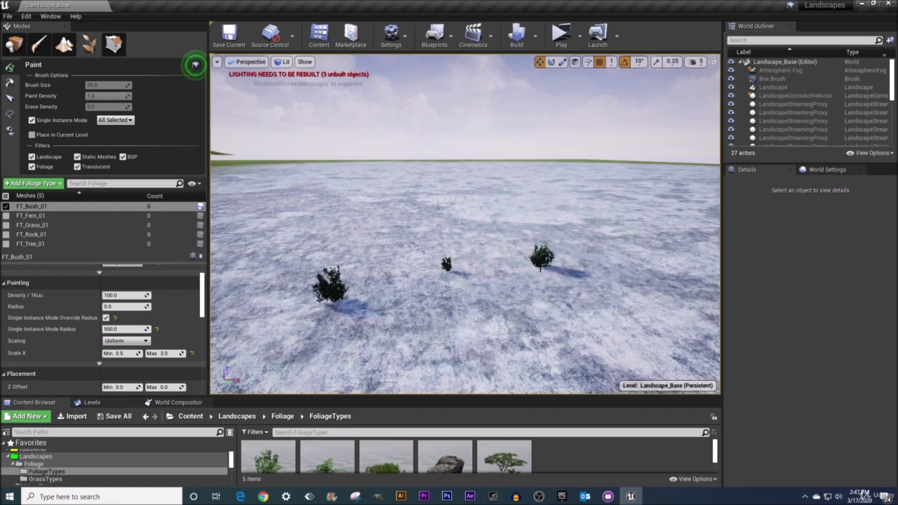